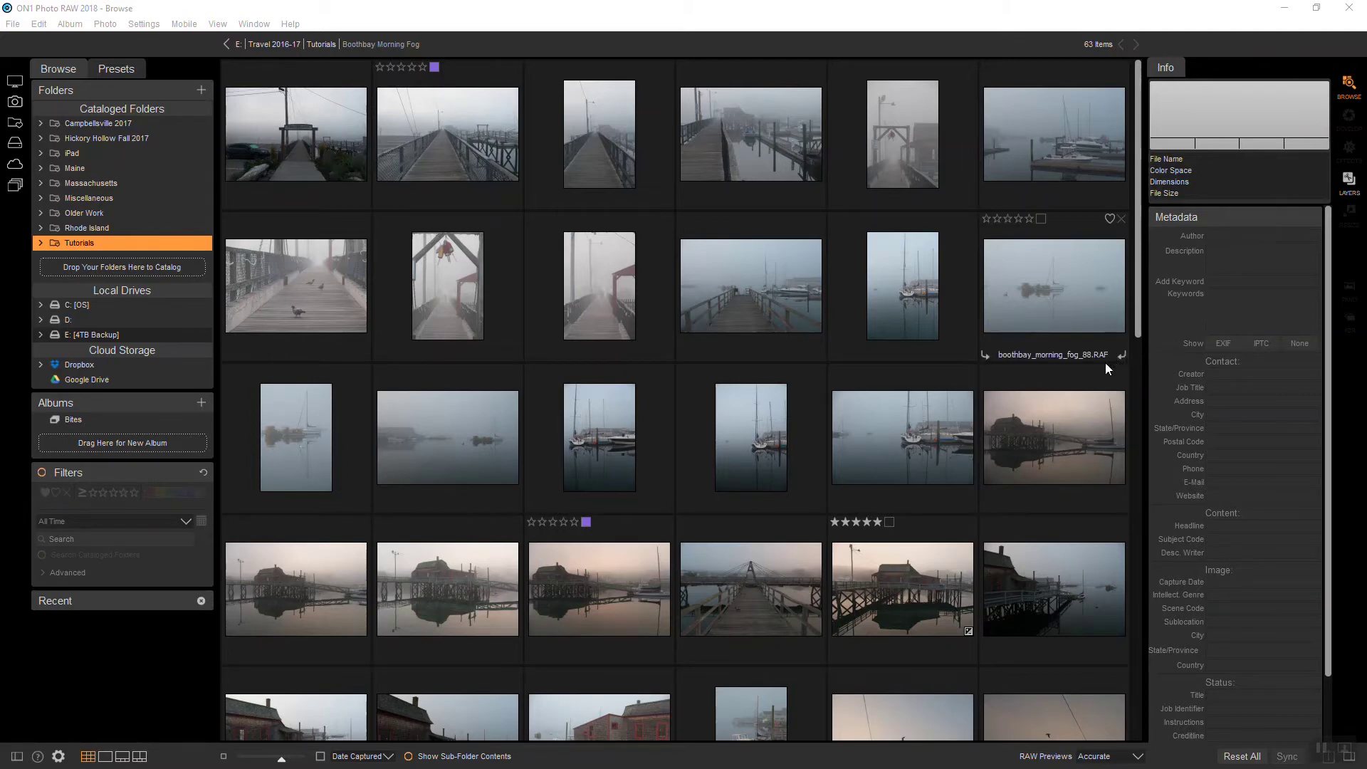
- Open boothbay_morning_fog_129 in Develop and set Highlights to -100 and Shadows to 10
double_click(882, 603)
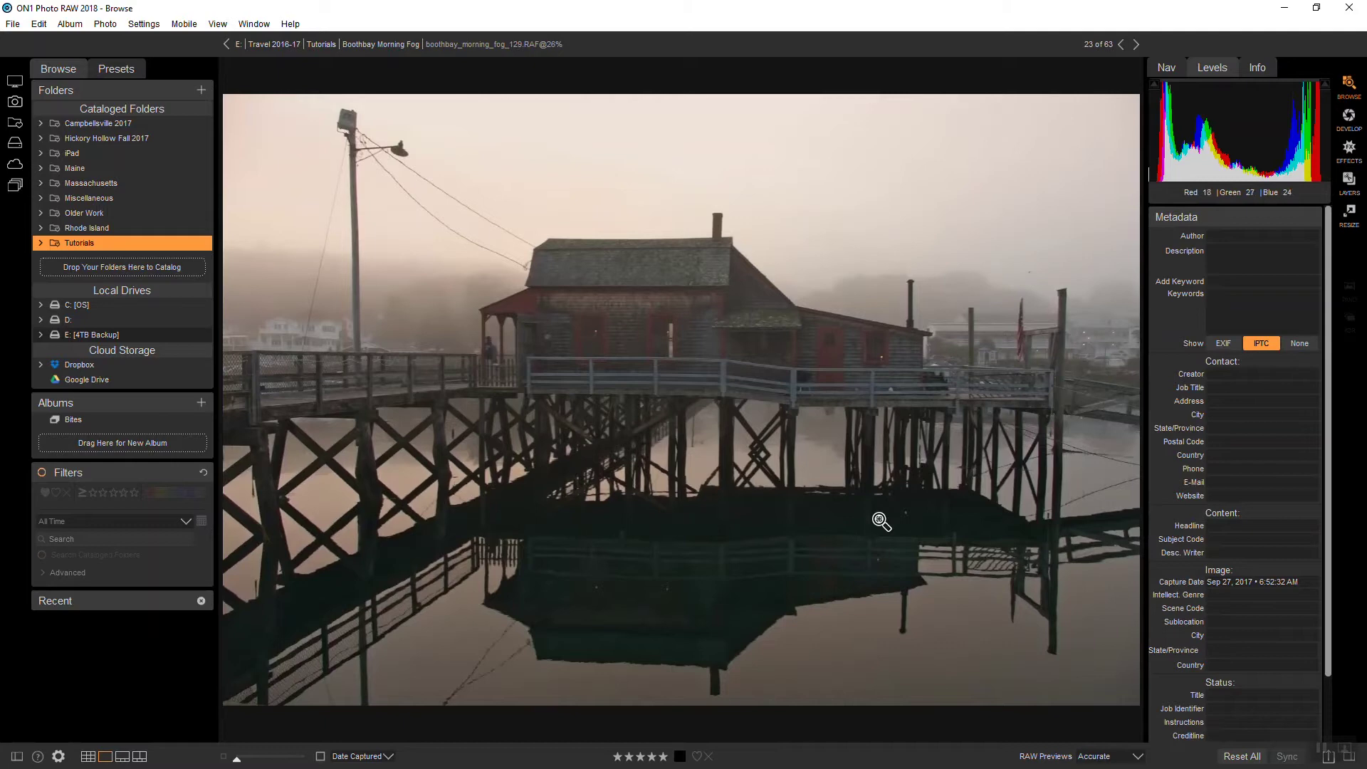
left_click(1351, 127)
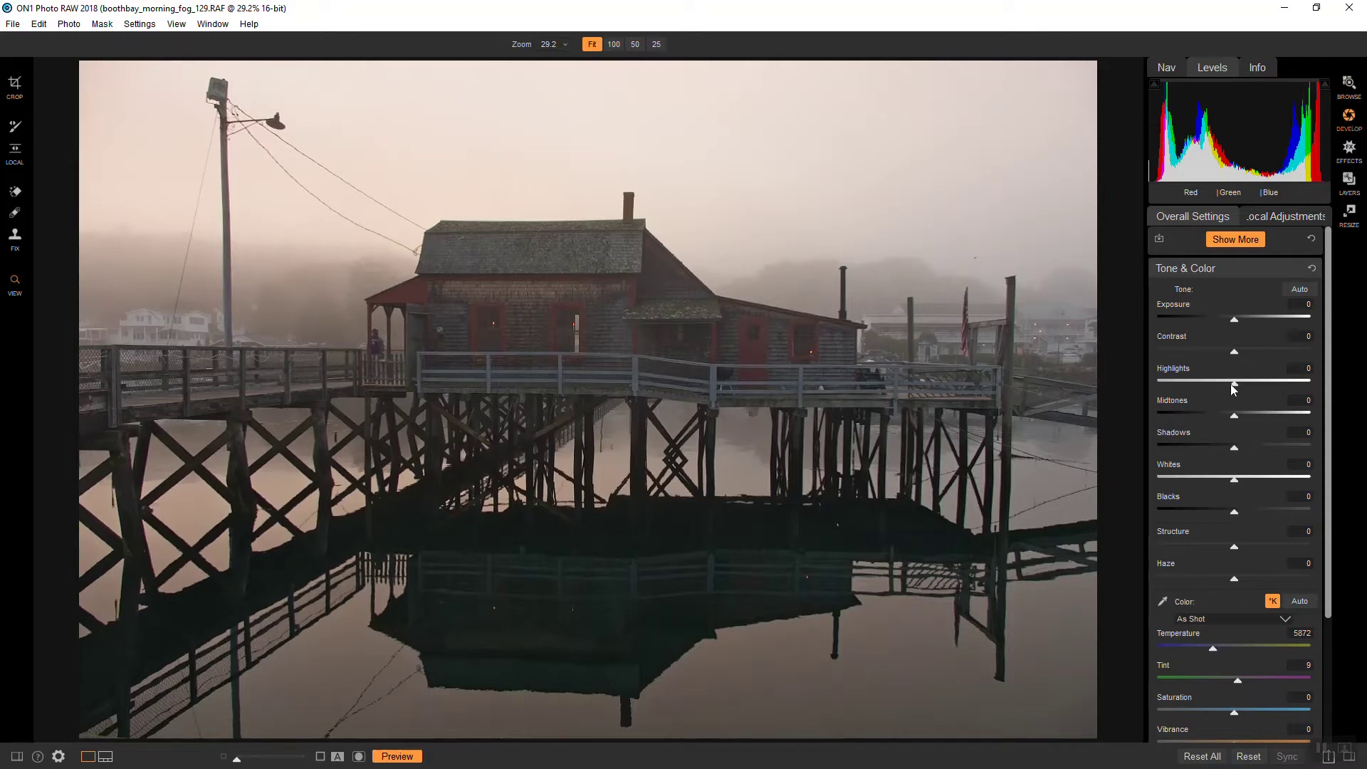
left_click_drag(1234, 384, 1158, 384)
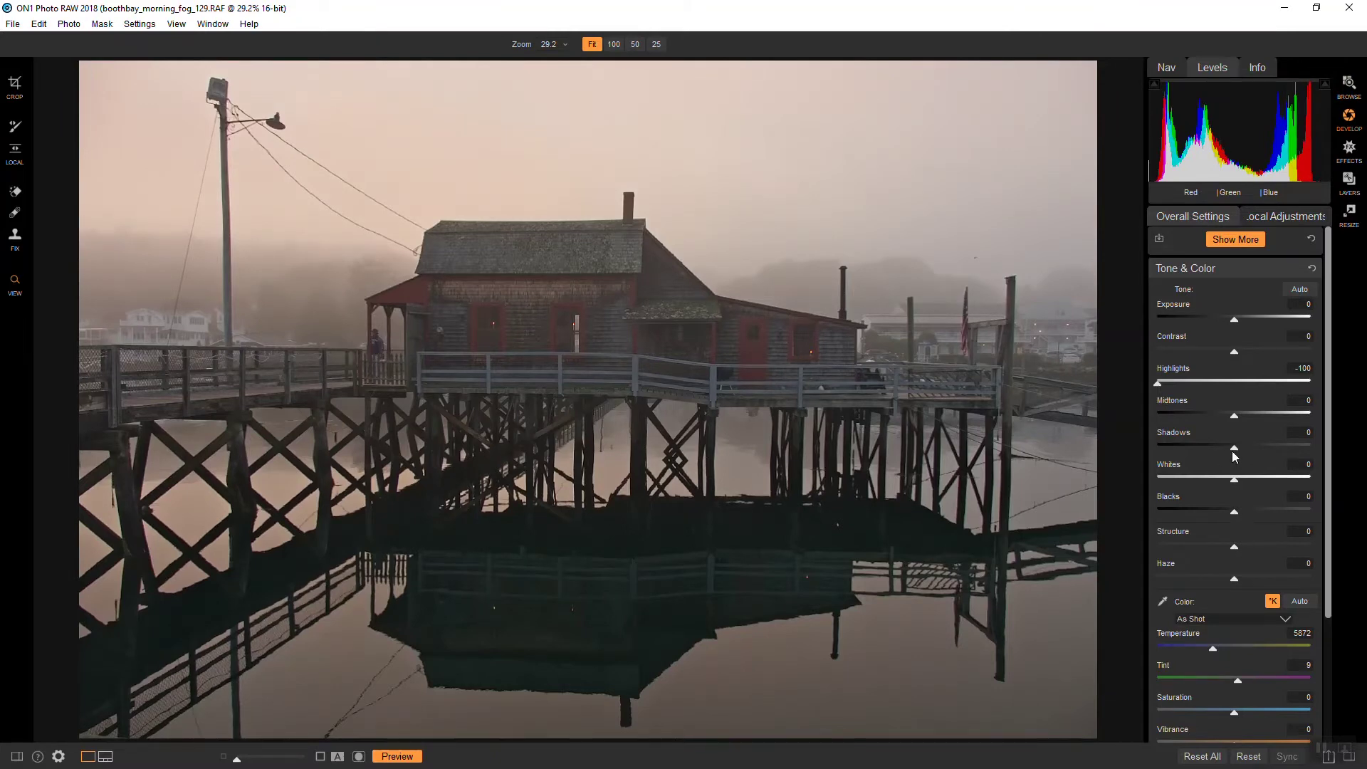
left_click_drag(1234, 448, 1242, 450)
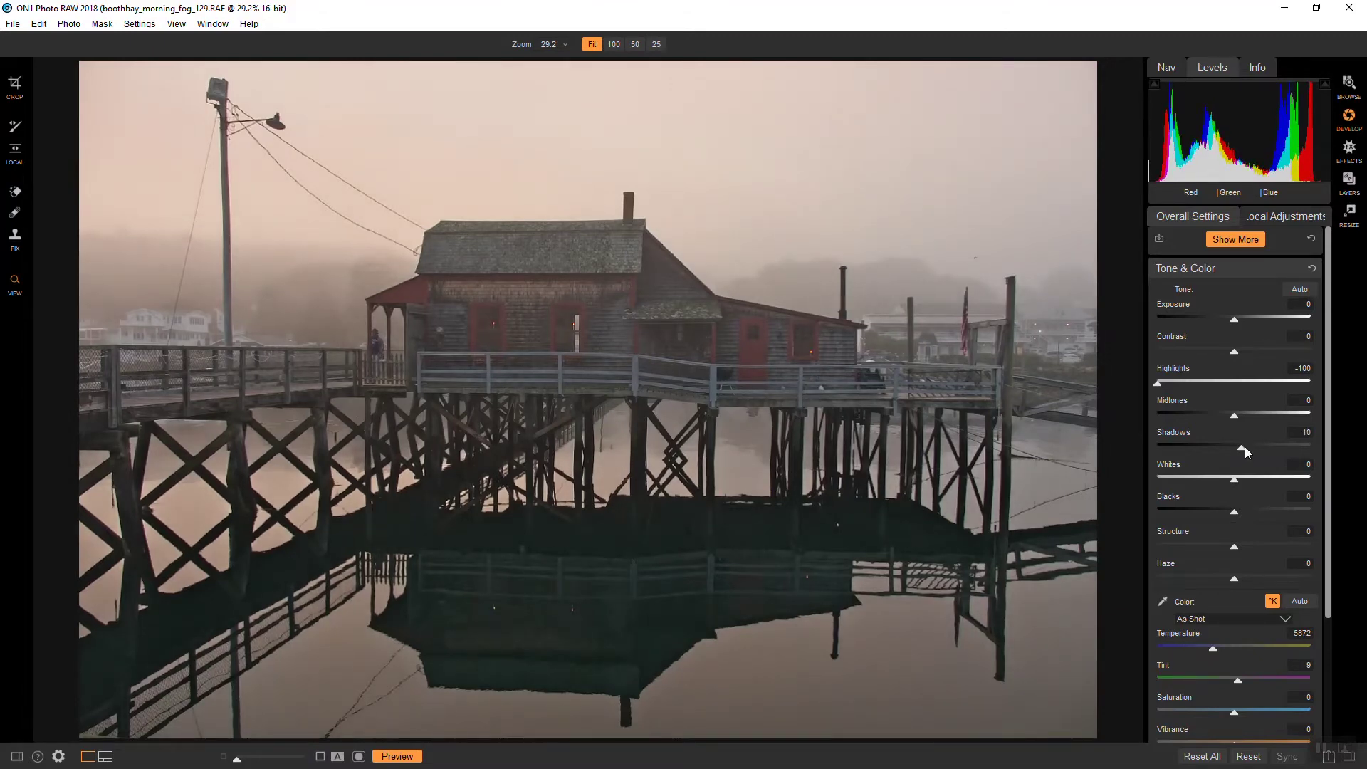
- Add a Dynamic Contrast filter with a preset style giving Small 11, Medium 11, Large 15
left_click(1350, 149)
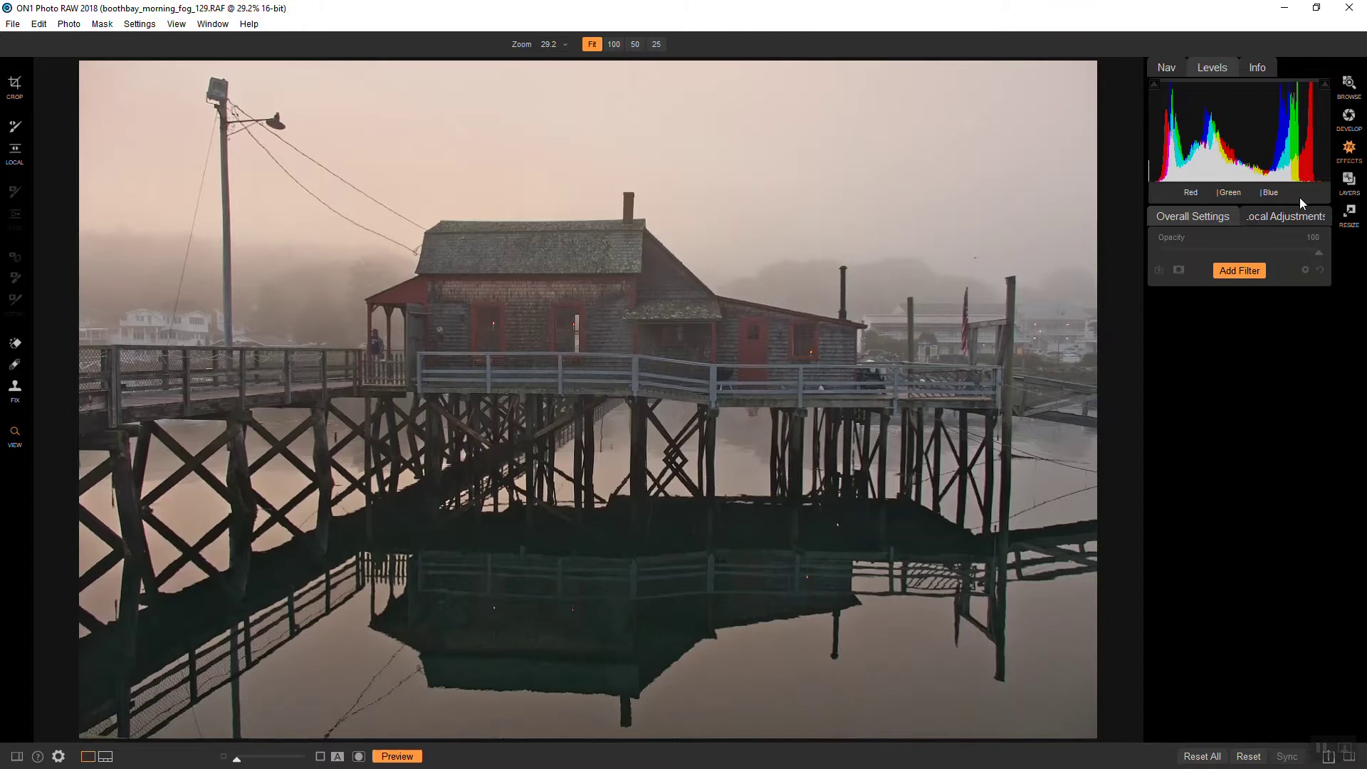
left_click(1241, 272)
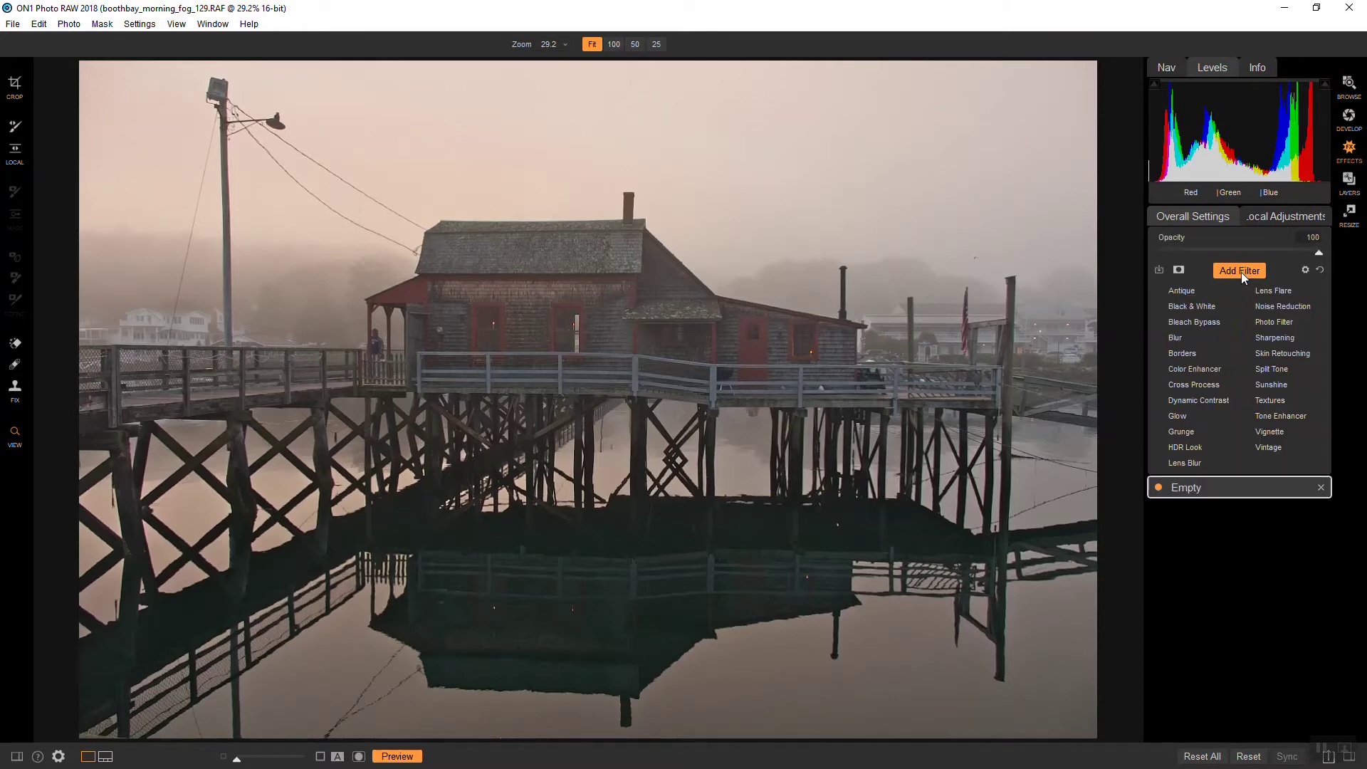
left_click(1219, 401)
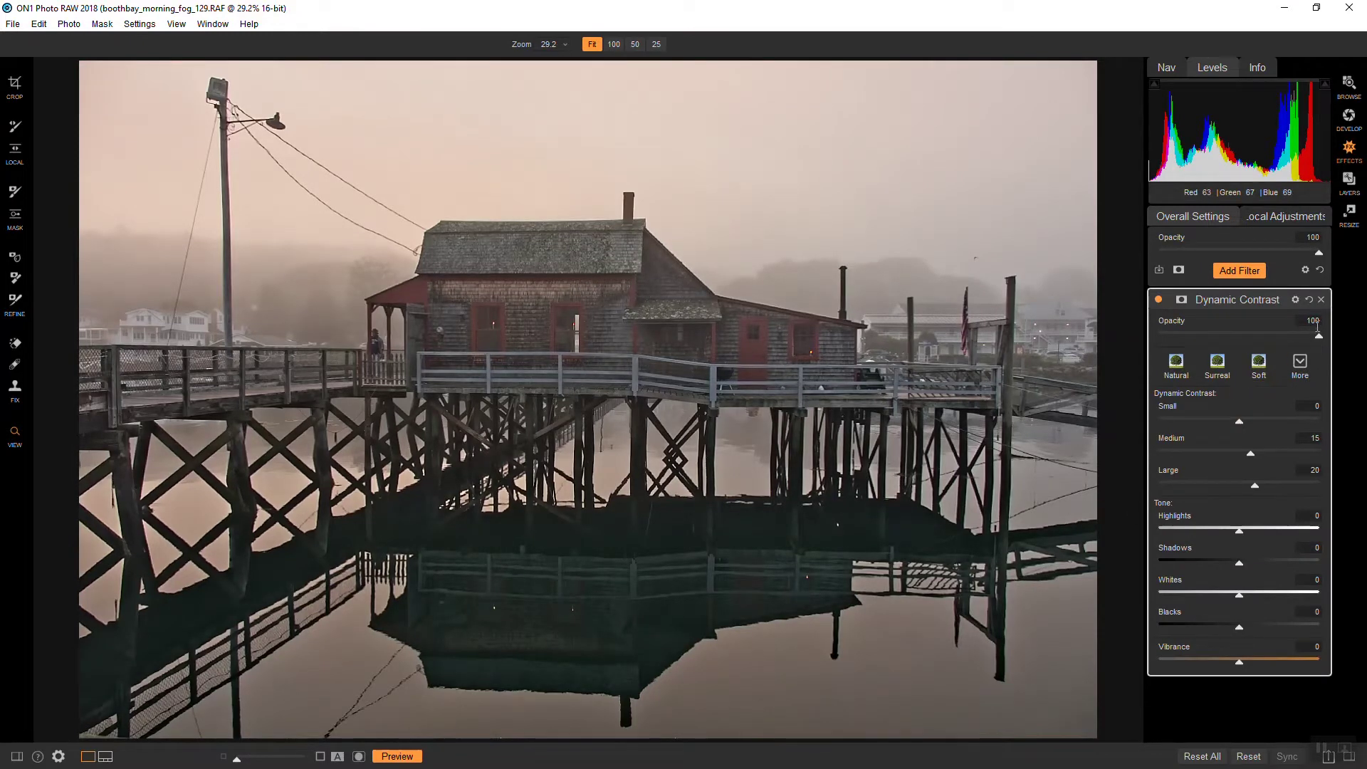
left_click(1301, 363)
left_click(1287, 405)
- Add a Surface Blur filter with Amount 3 and Threshold 25
left_click(1239, 272)
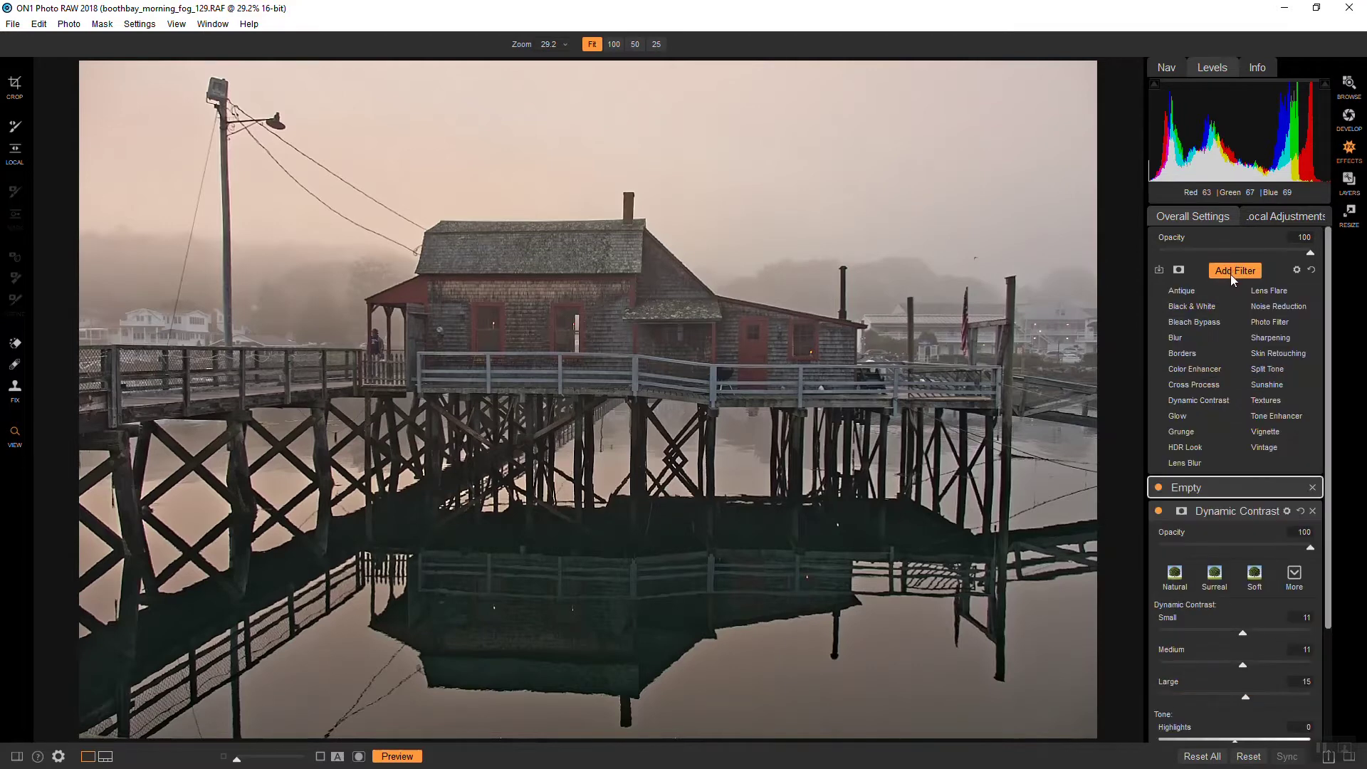
left_click(1175, 338)
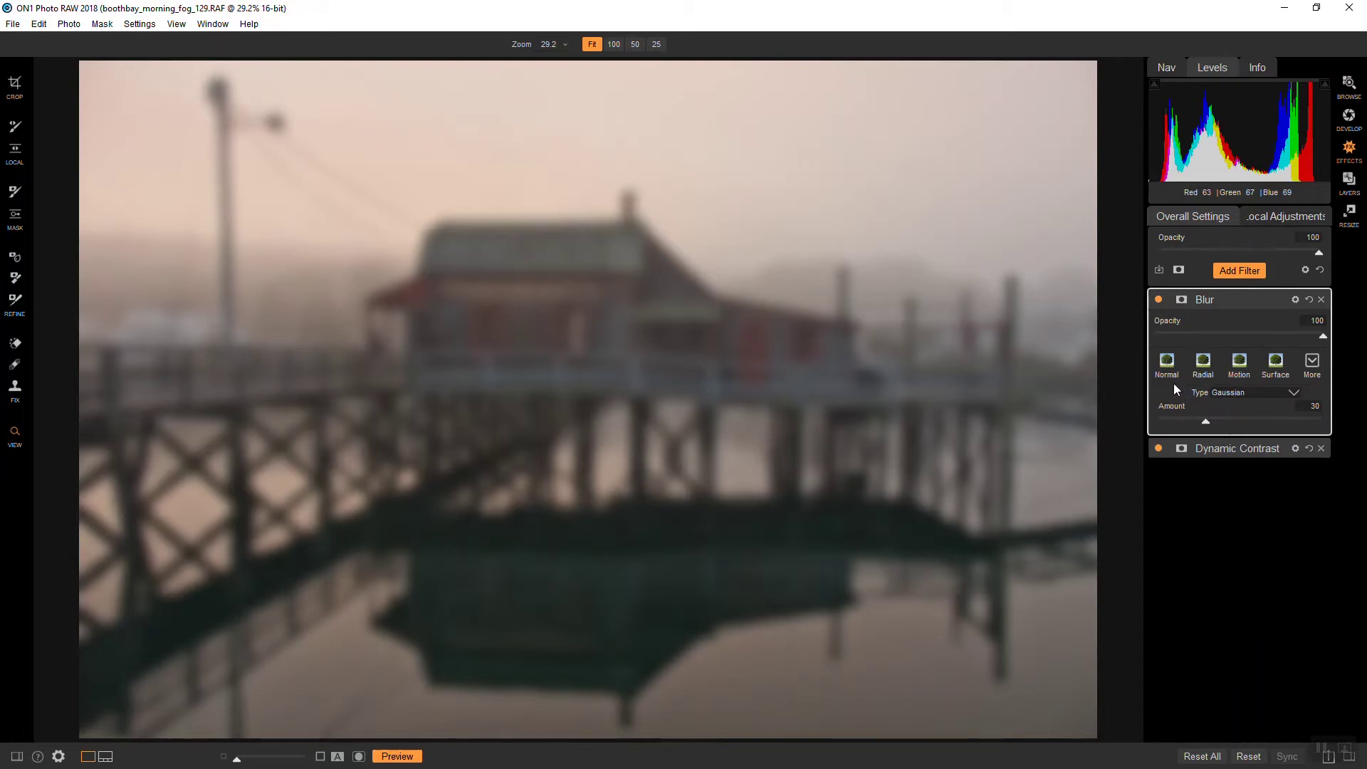
left_click(1276, 367)
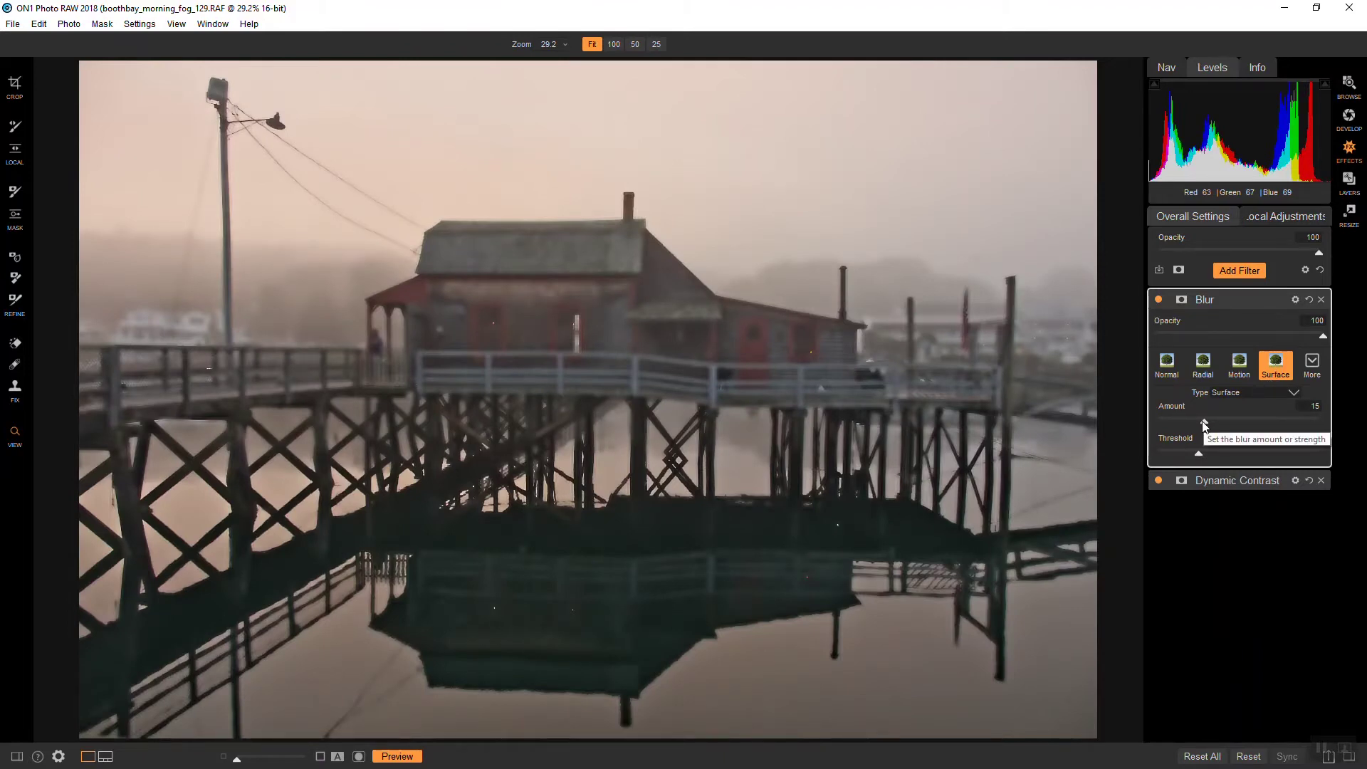
left_click_drag(1203, 422, 1178, 421)
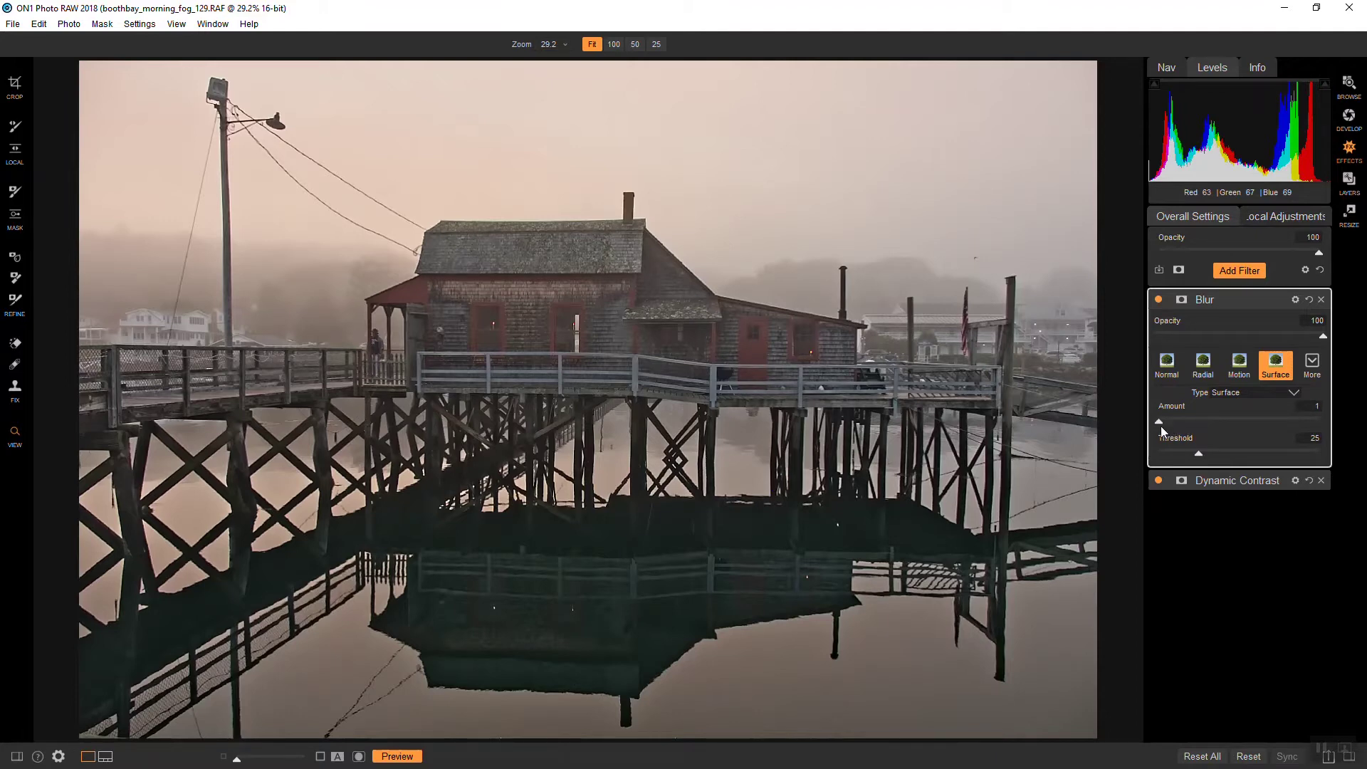
left_click(1165, 426)
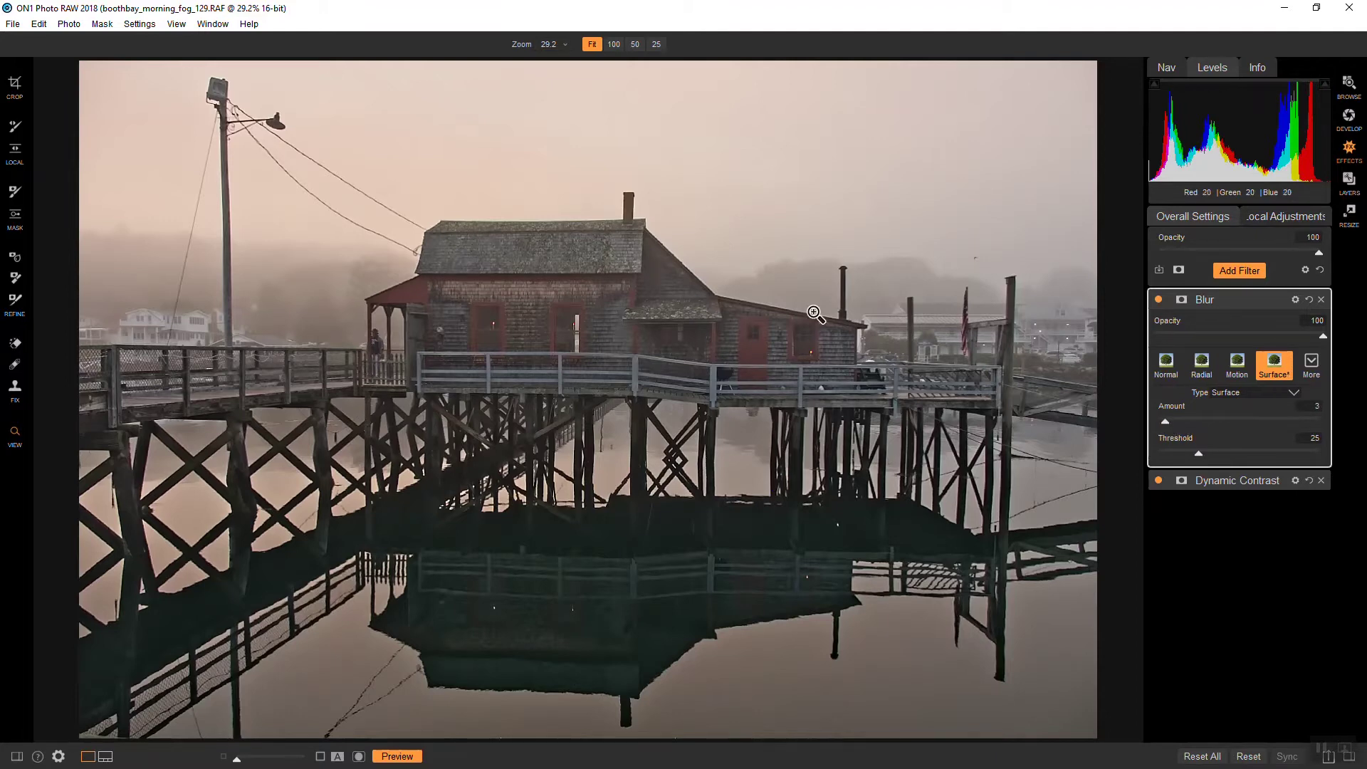
- Compare the blur at 100% on the railing by toggling it off and on, then fit the photo
left_click(797, 381)
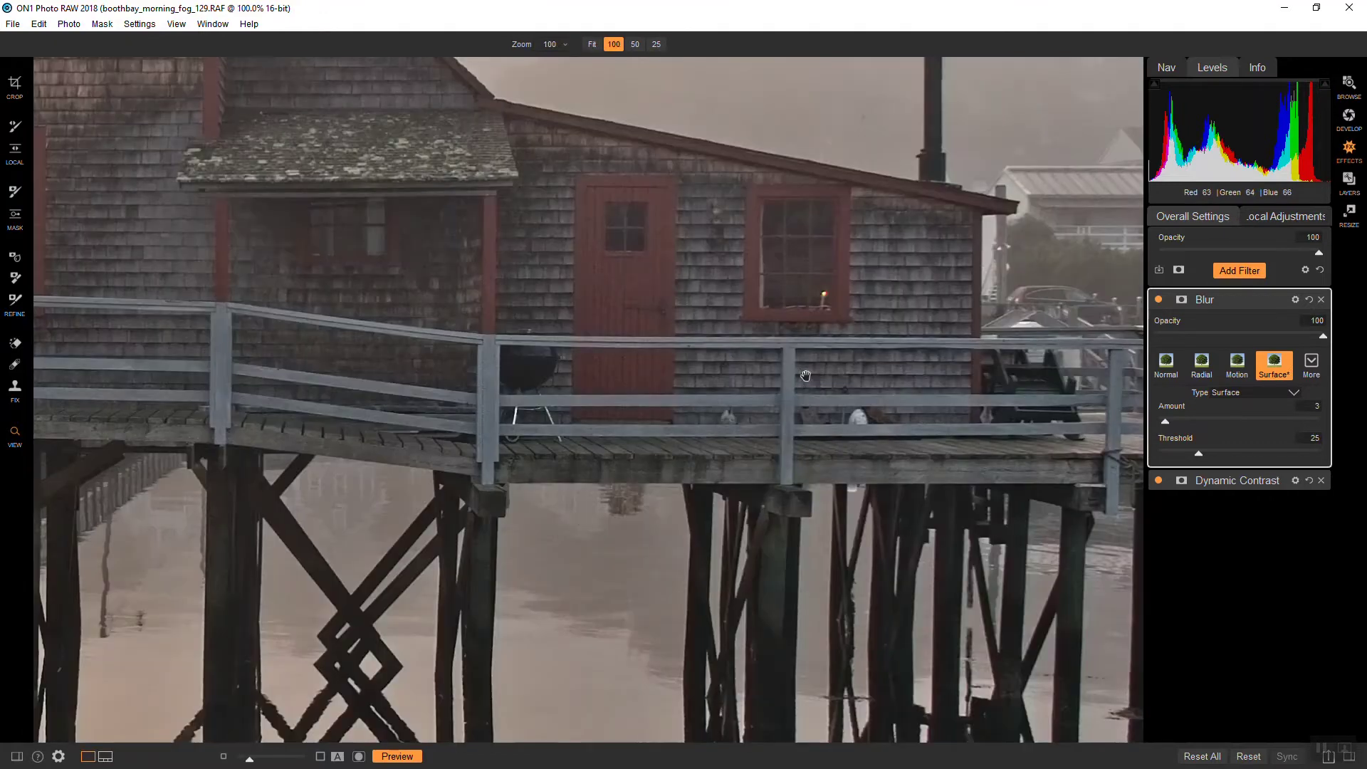
left_click(1159, 299)
left_click(1160, 299)
left_click(974, 364)
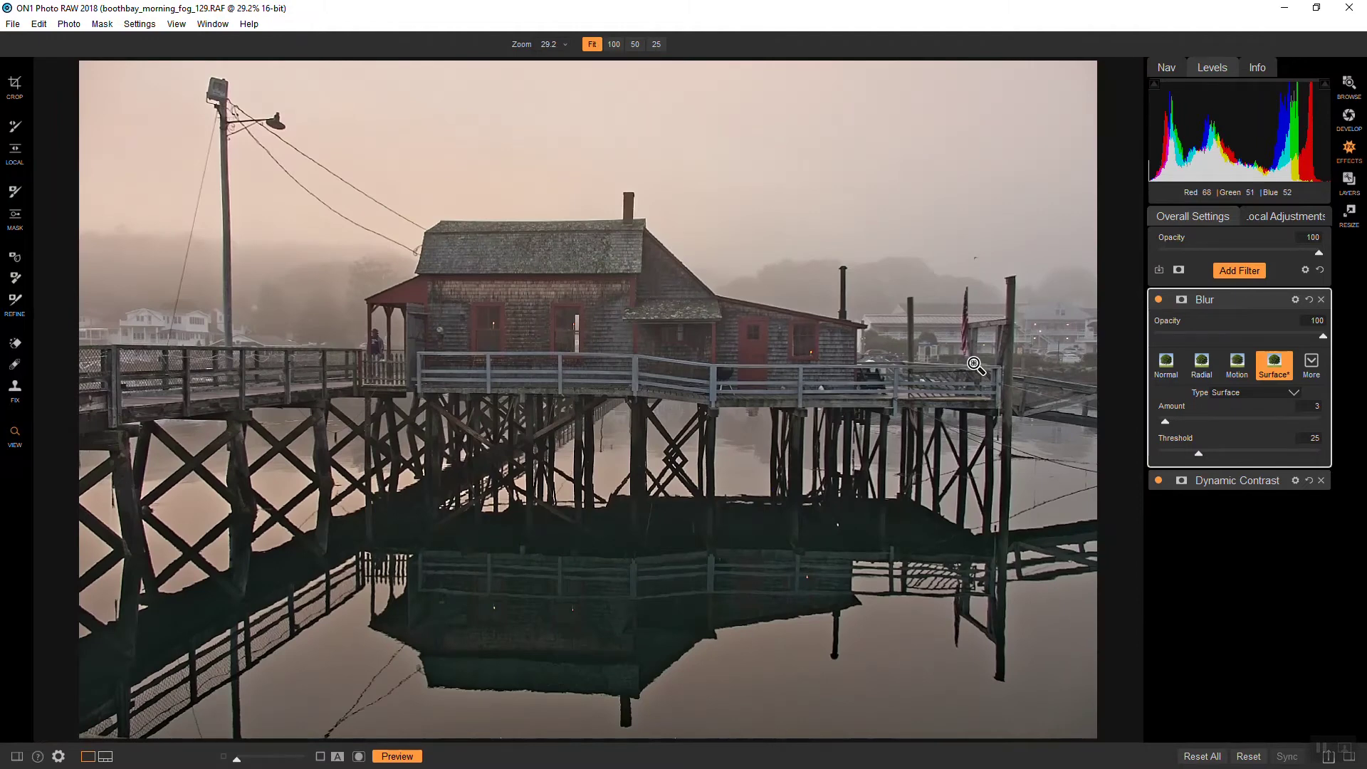
left_click(1245, 271)
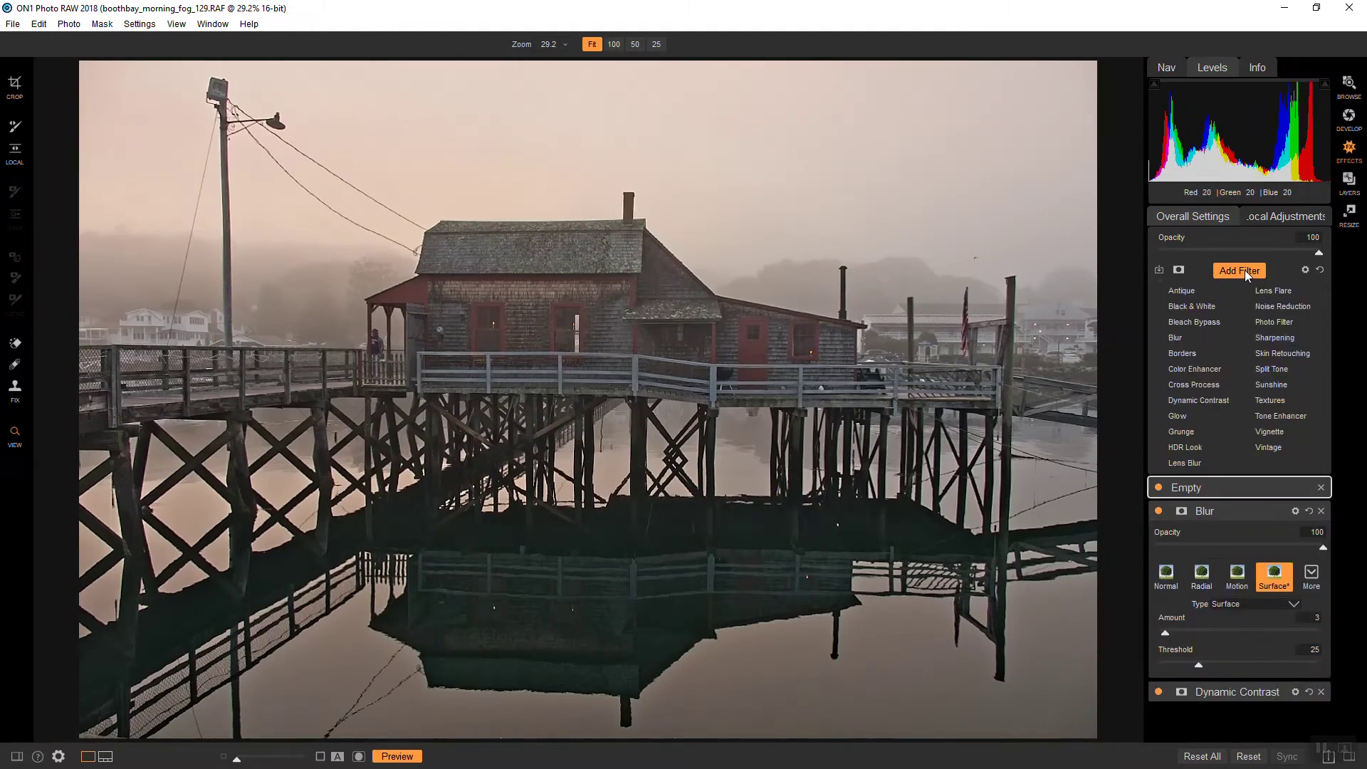
- Add a Normal-style Glow filter in Softlight Strong mode with Amount lowered to 25
left_click(1180, 416)
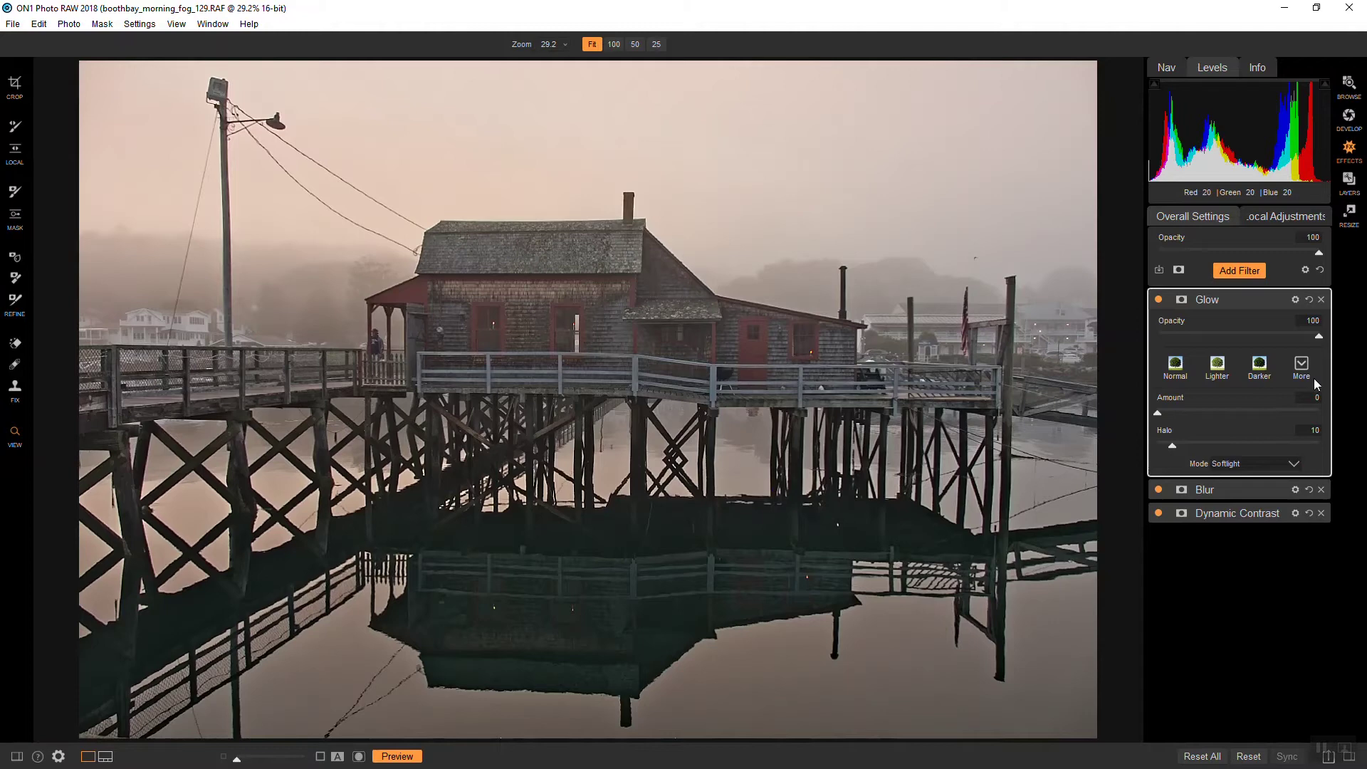
left_click(1302, 363)
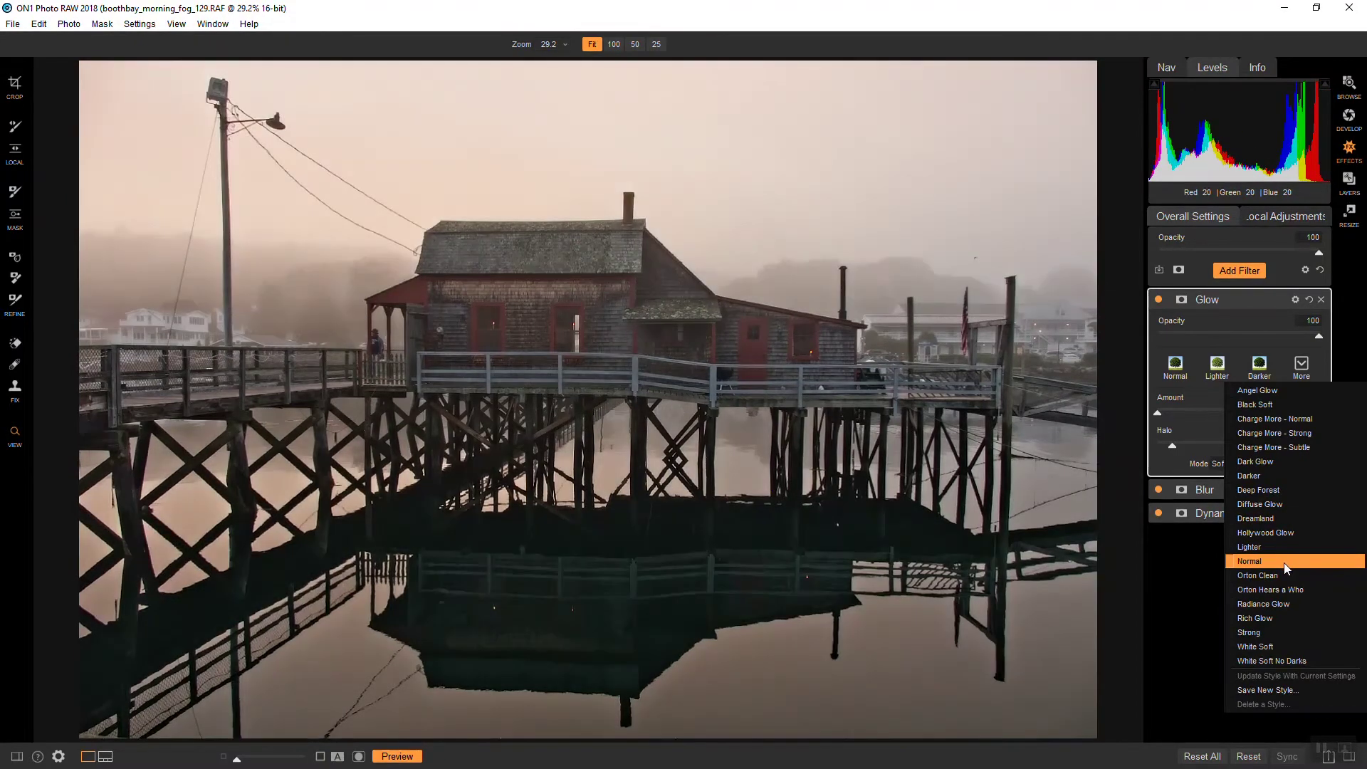
left_click(1284, 561)
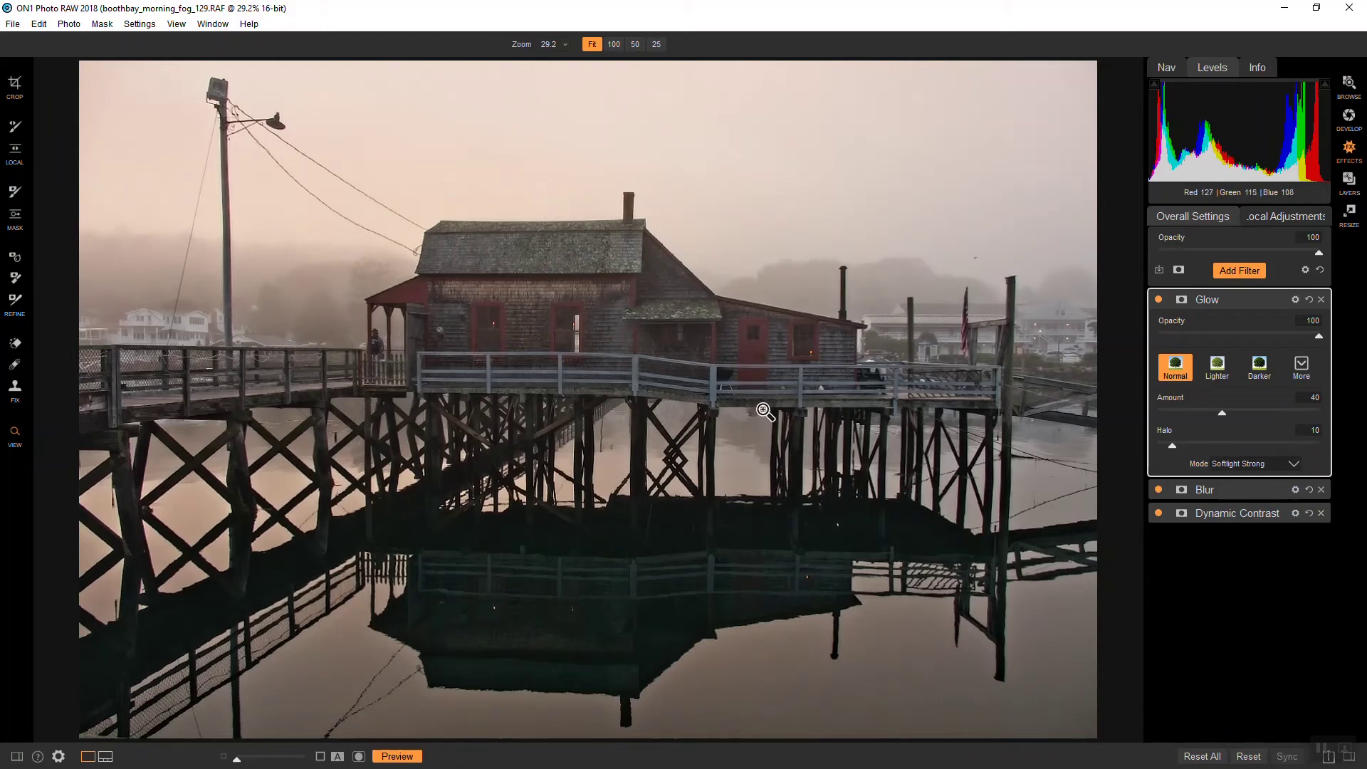
left_click(766, 411)
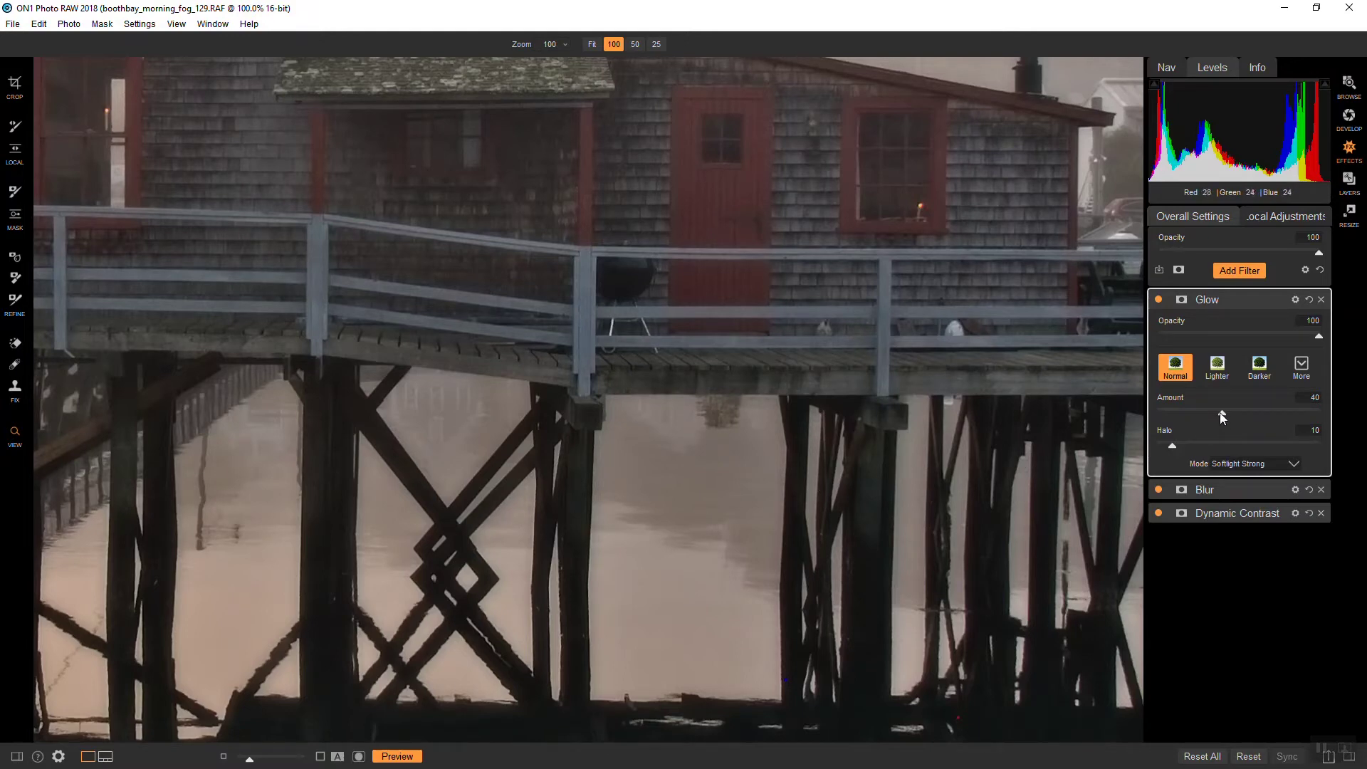
left_click_drag(1220, 411, 1199, 414)
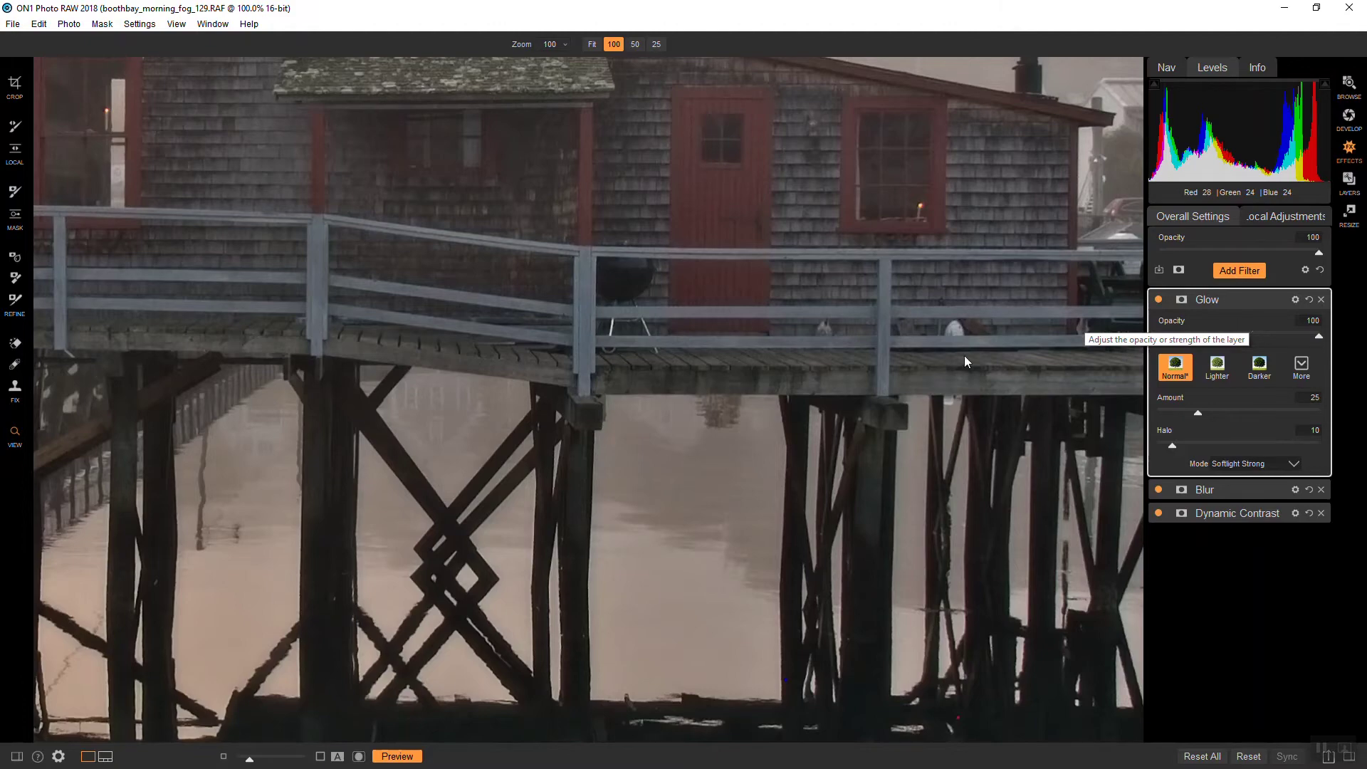
left_click(755, 376)
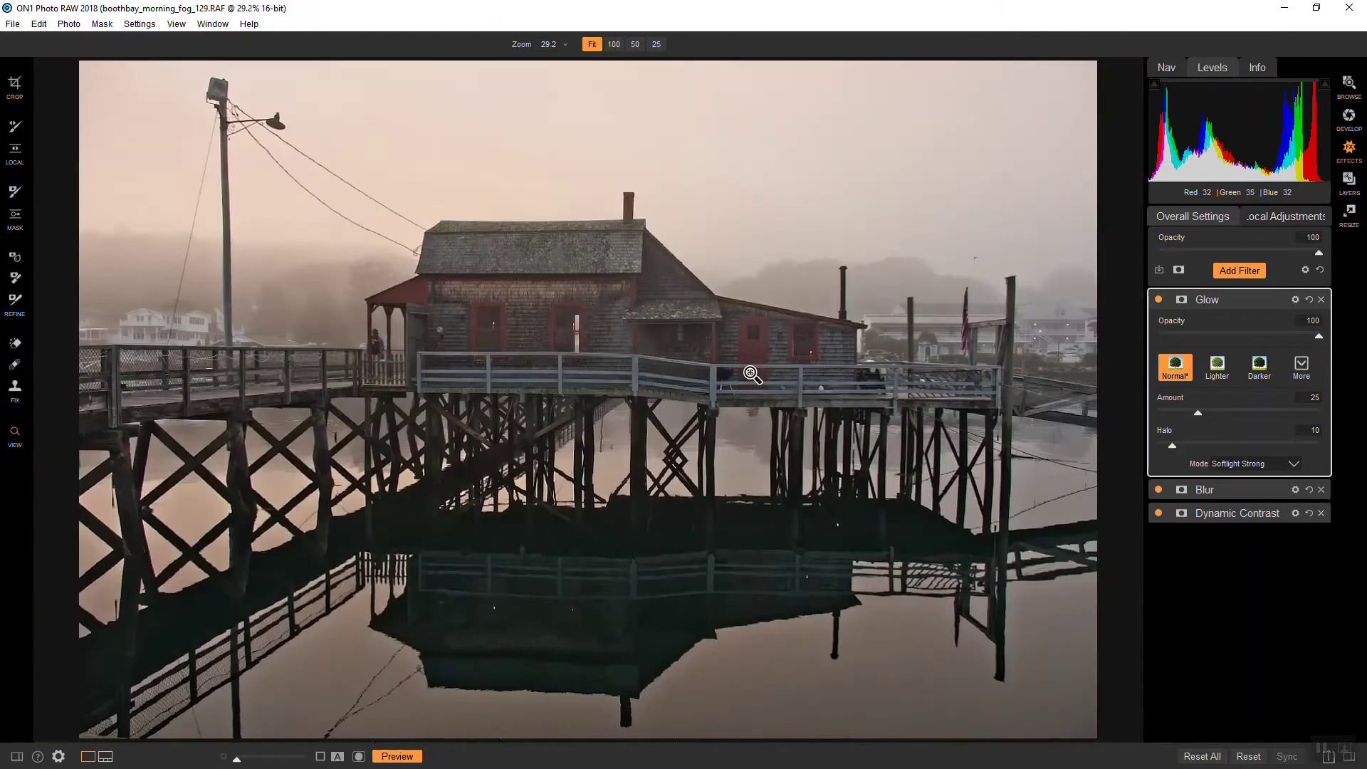
- Add a Black & White filter with Antique Yellow toner, blended at Opacity 25
left_click(1246, 270)
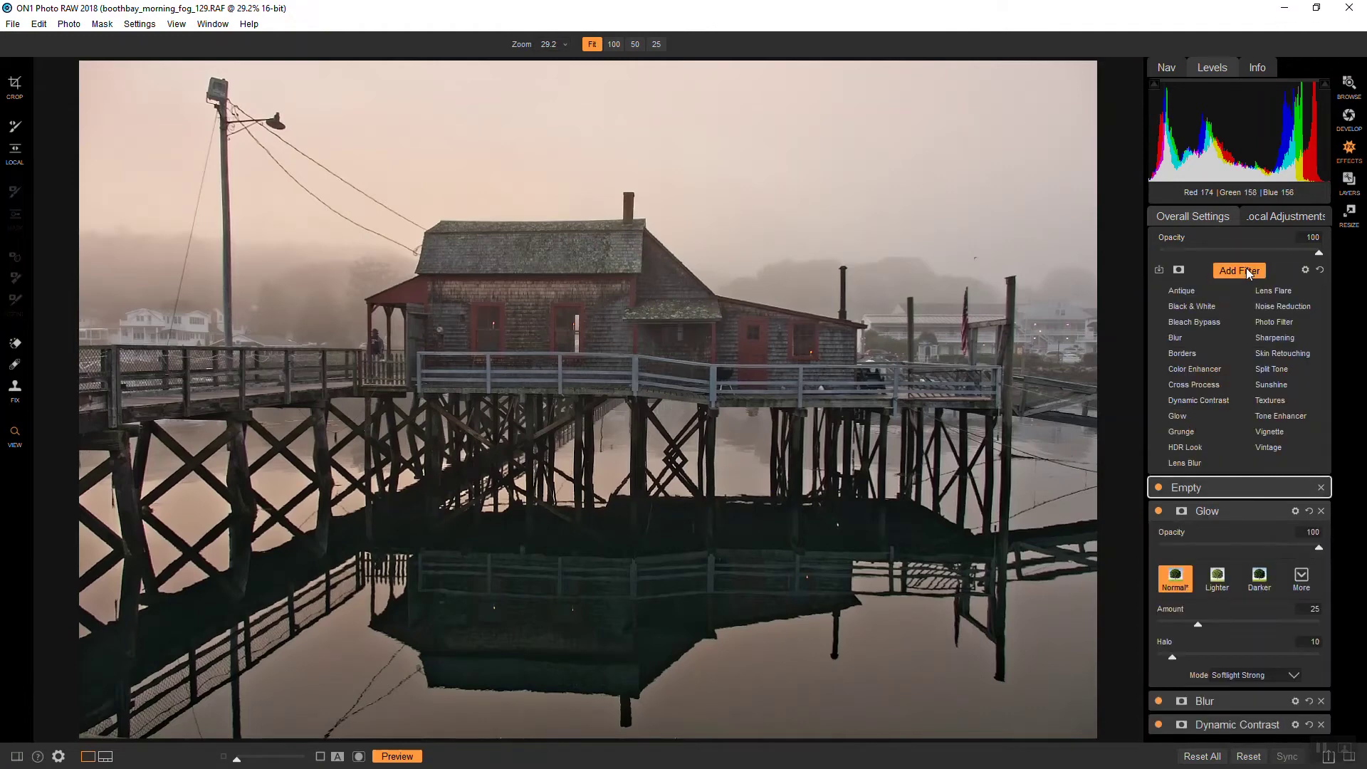
left_click(1200, 306)
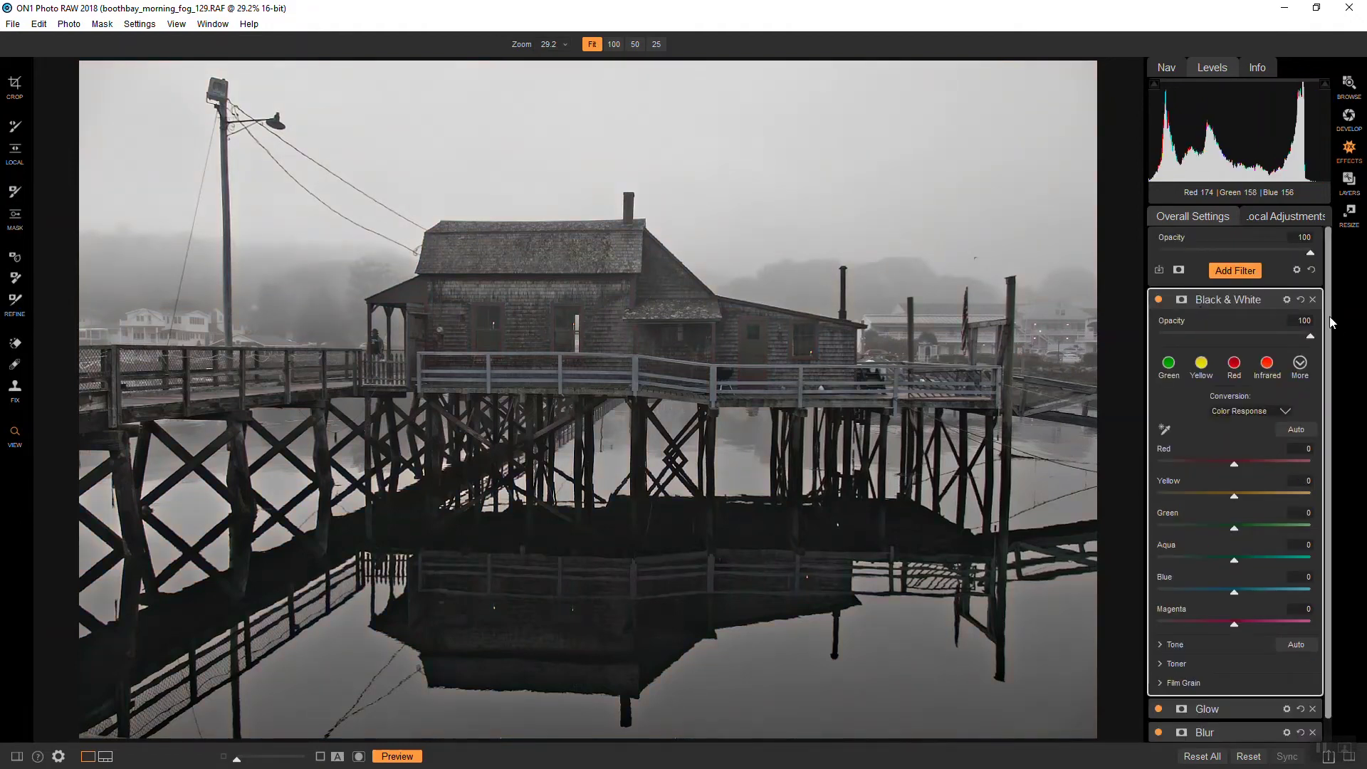
scroll(1331, 323, "down", 1)
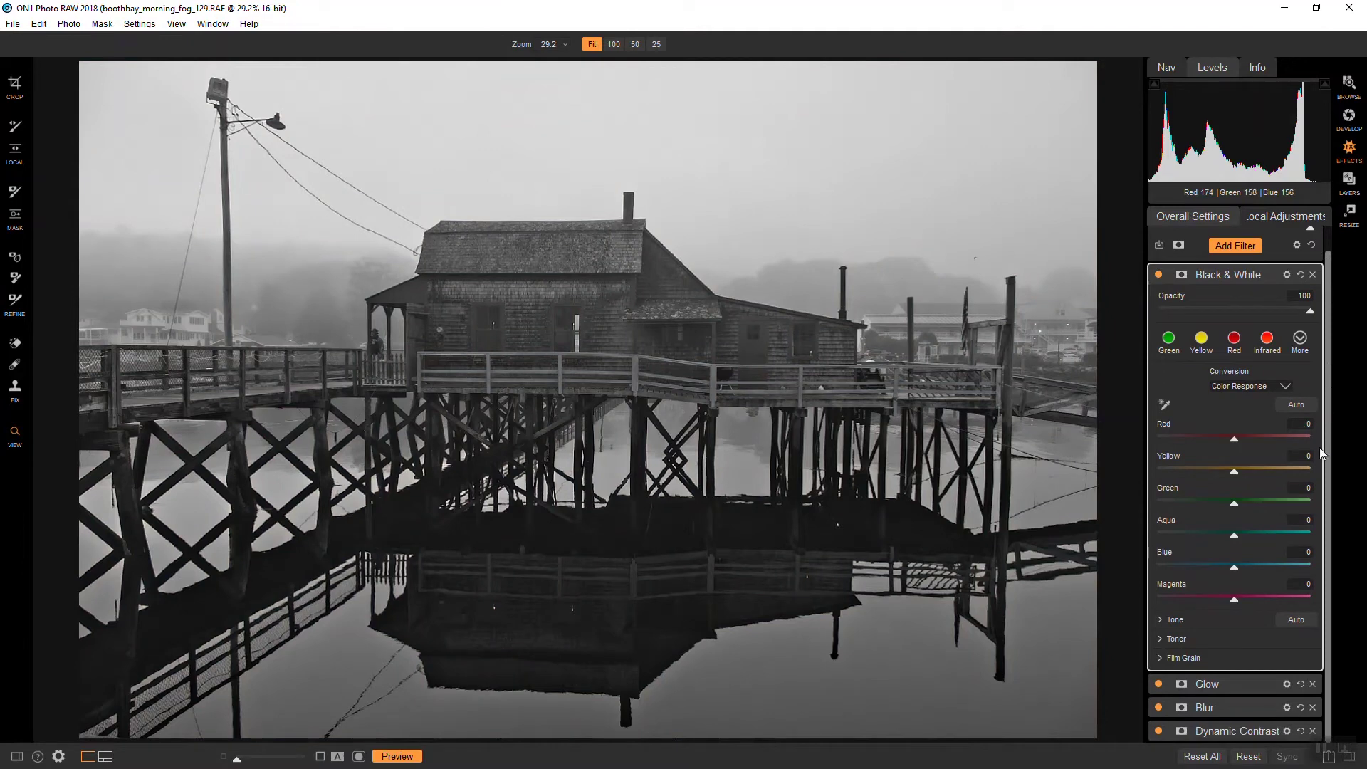
left_click(1166, 639)
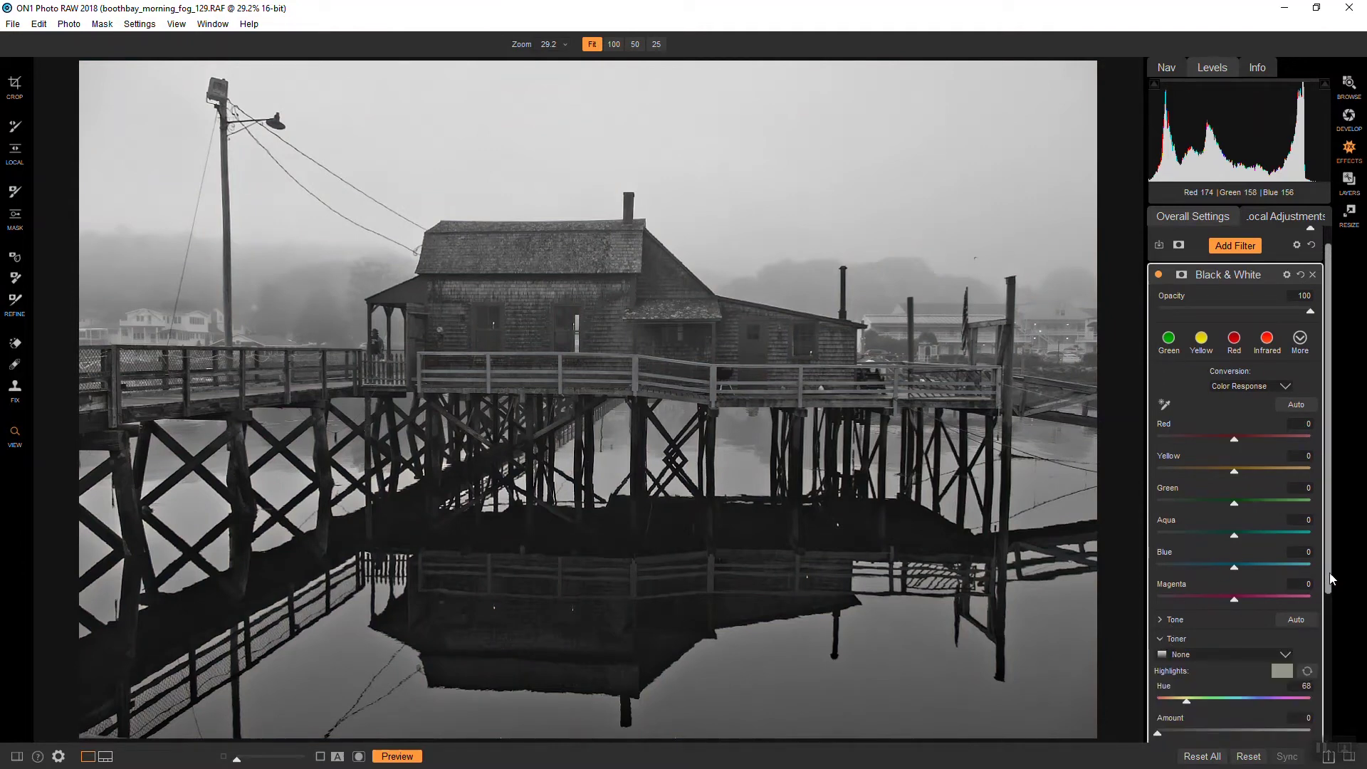
scroll(1330, 578, "down", 2)
left_click(1286, 606)
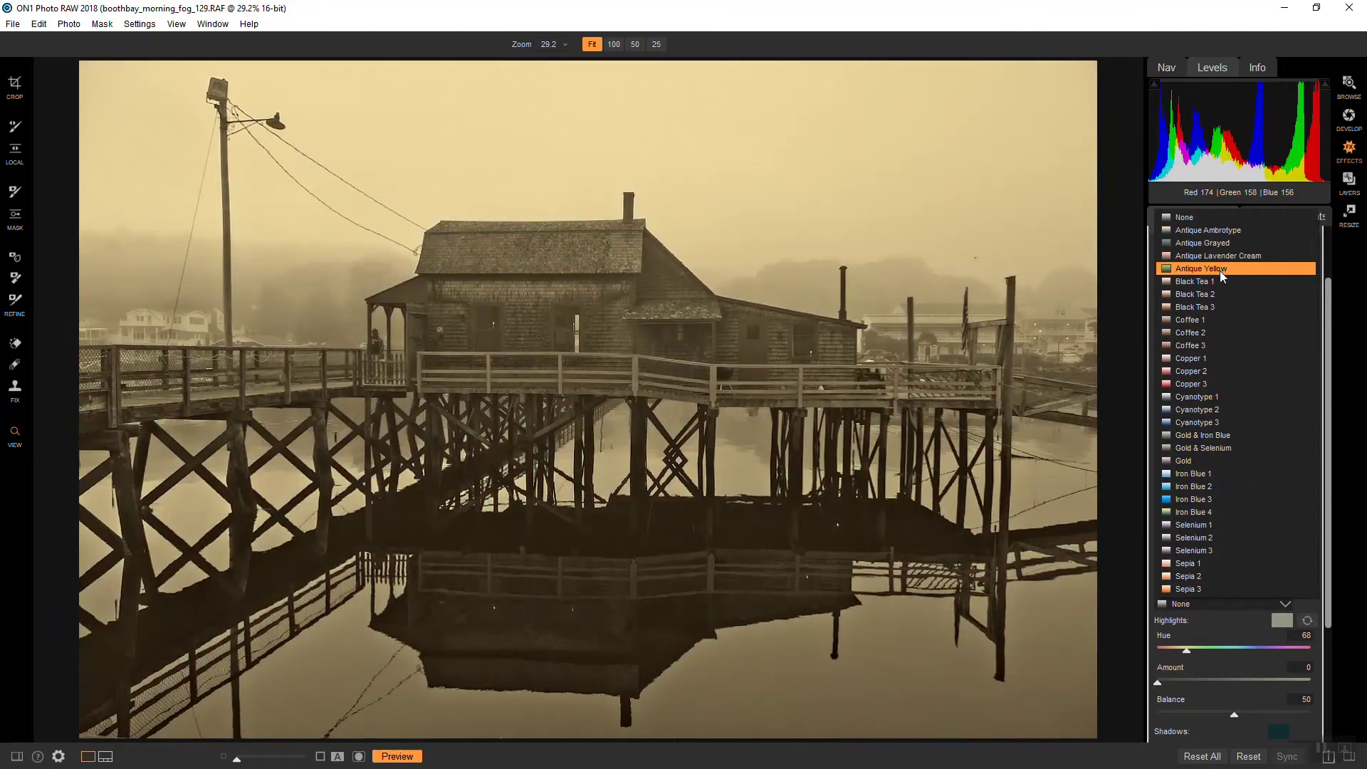
left_click(1222, 275)
scroll(1276, 707, "up", 3)
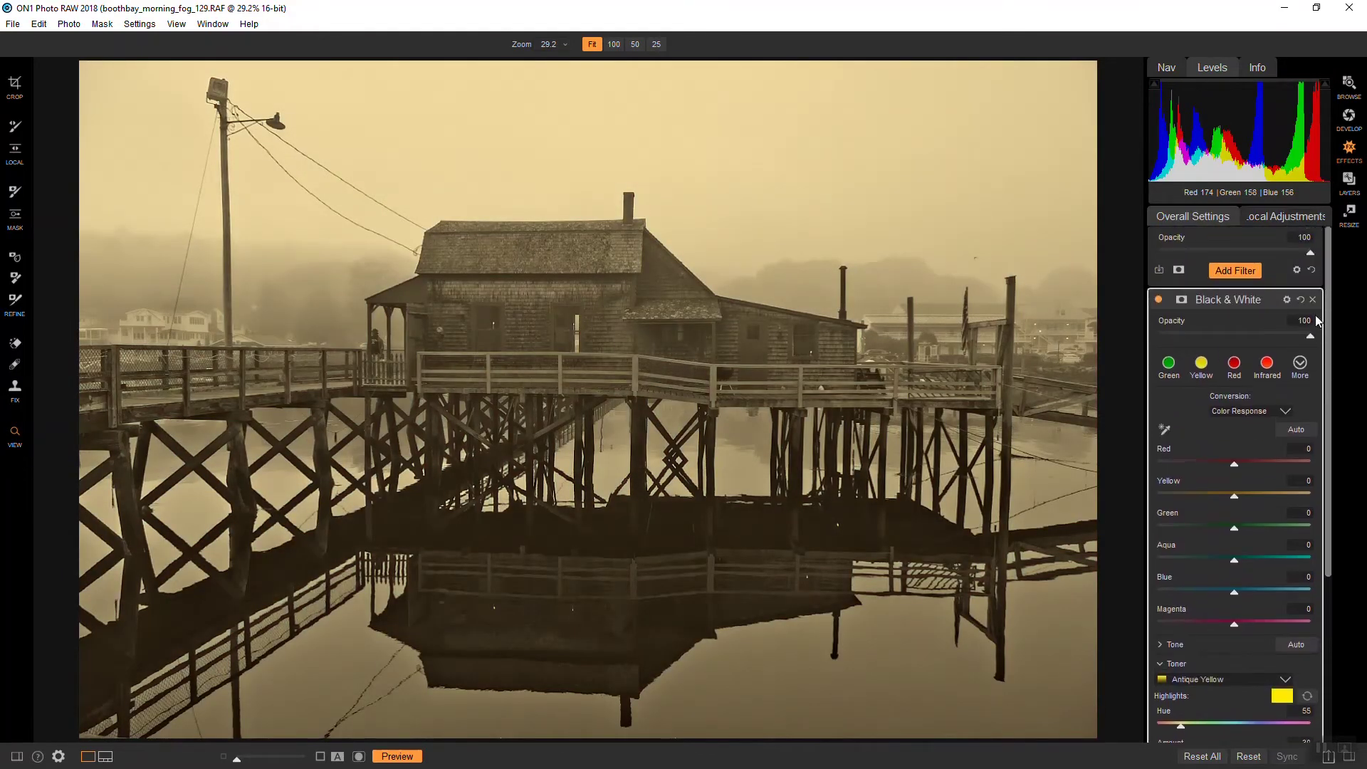
left_click_drag(1310, 336, 1199, 341)
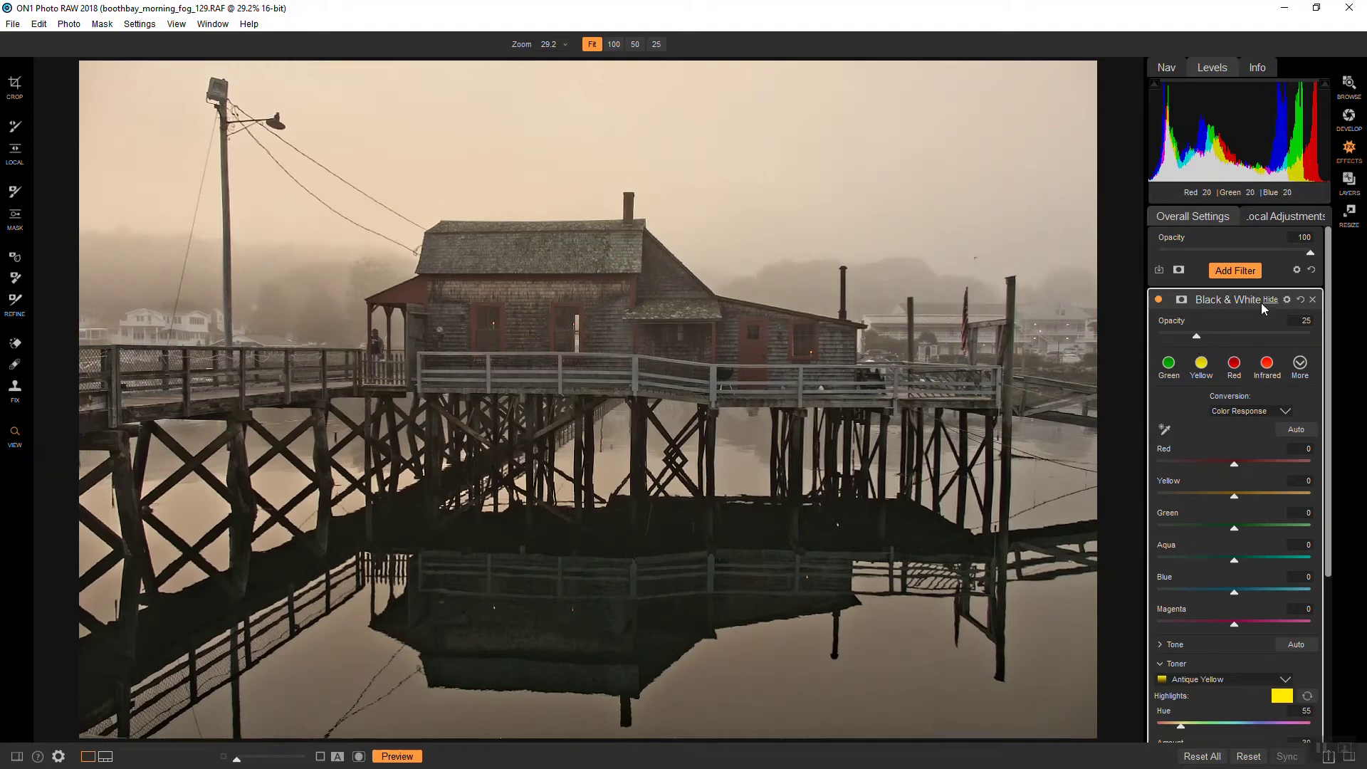
- Add a Textures filter using texture 08 from the Photomorphis Textures Cubanos Vol2 category
left_click(1244, 270)
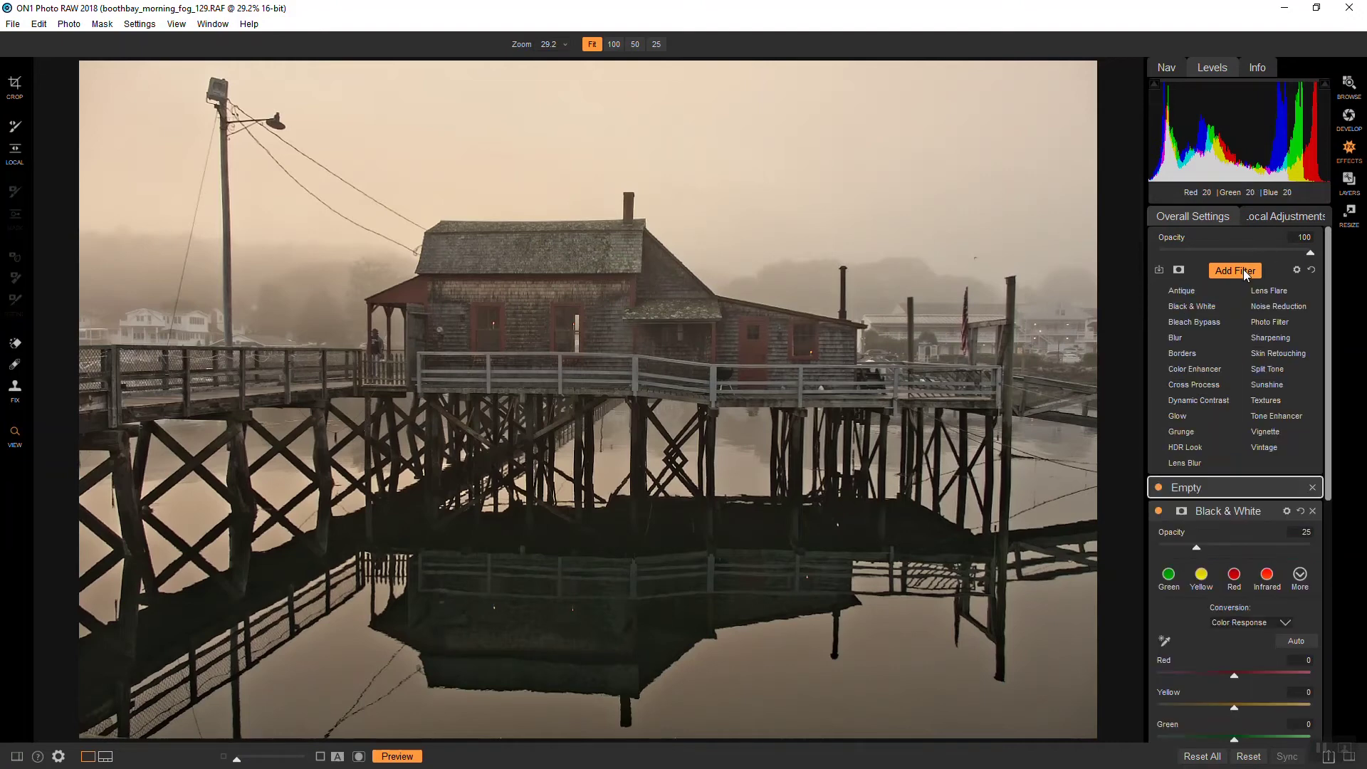
left_click(1276, 403)
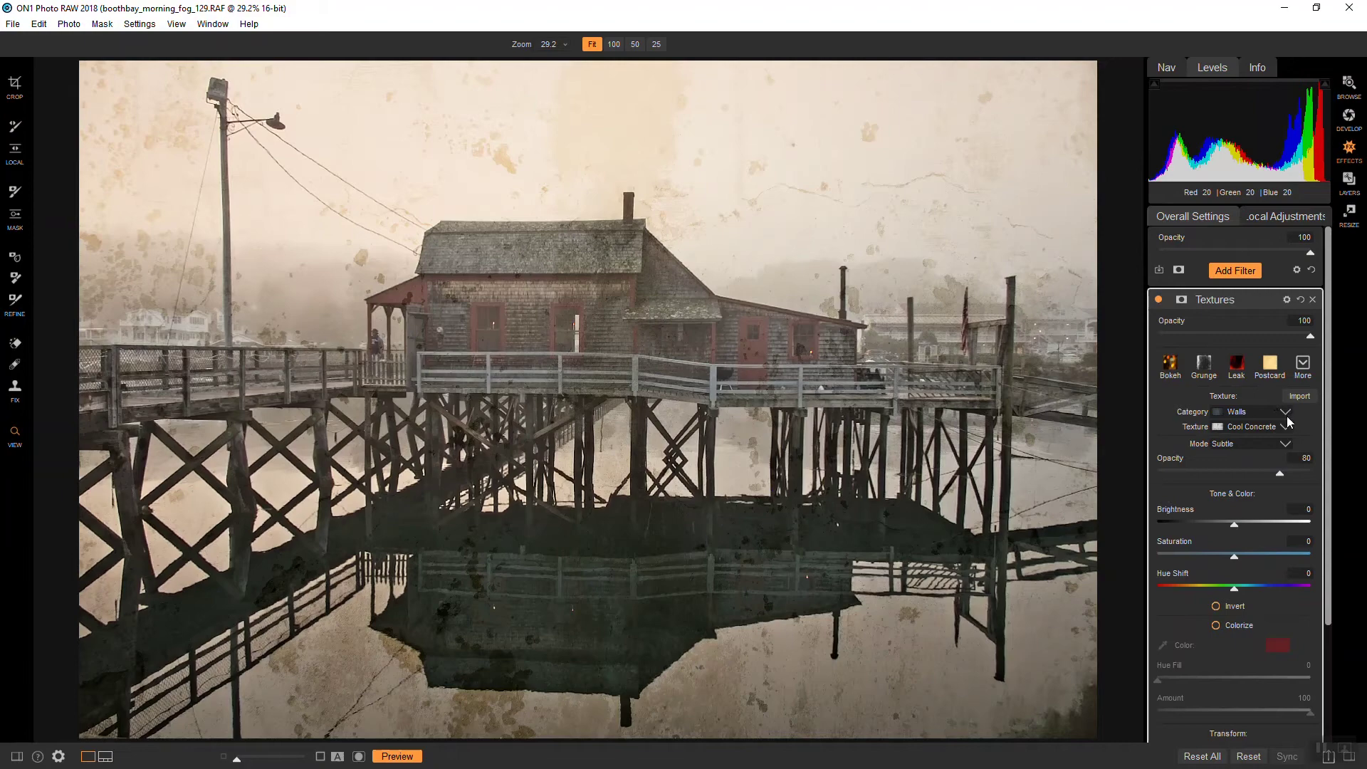
left_click(1292, 412)
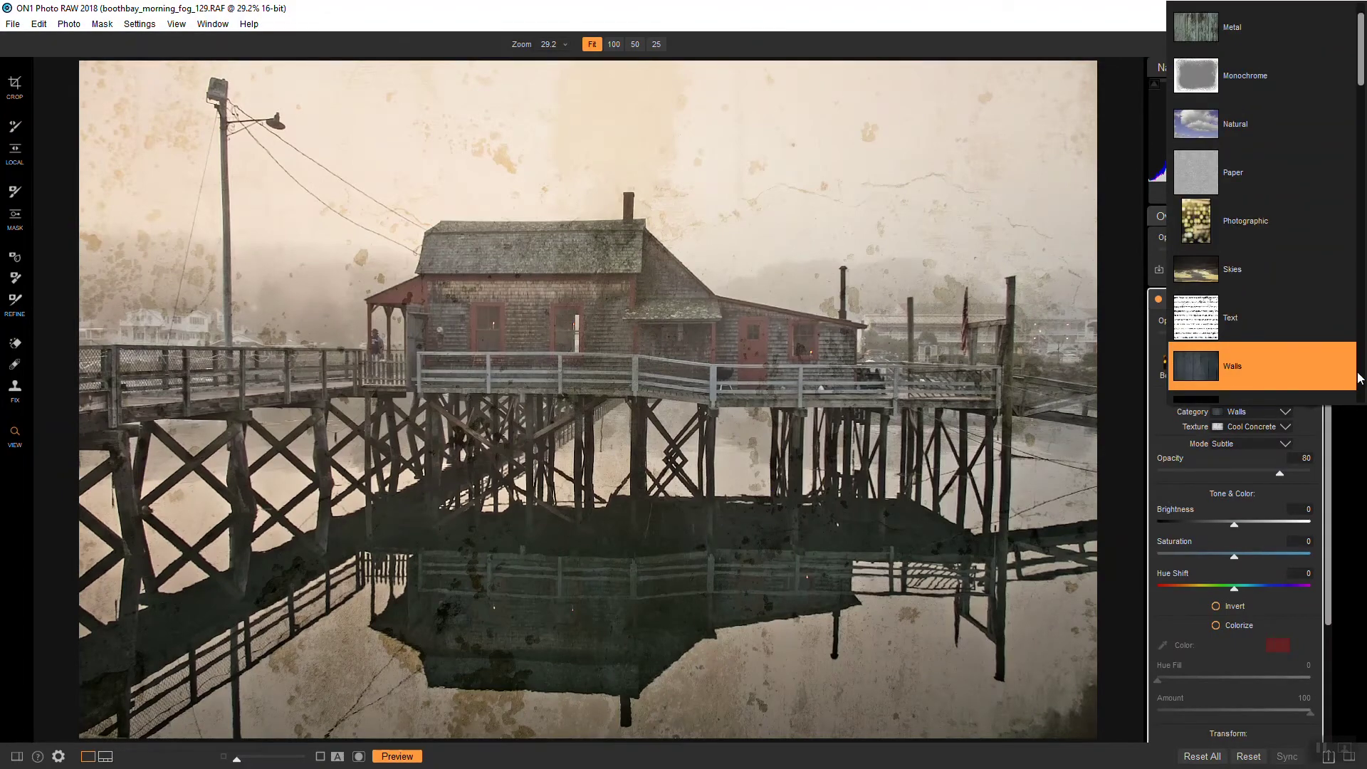
scroll(1356, 376, "down", 5)
scroll(1363, 375, "down", 10)
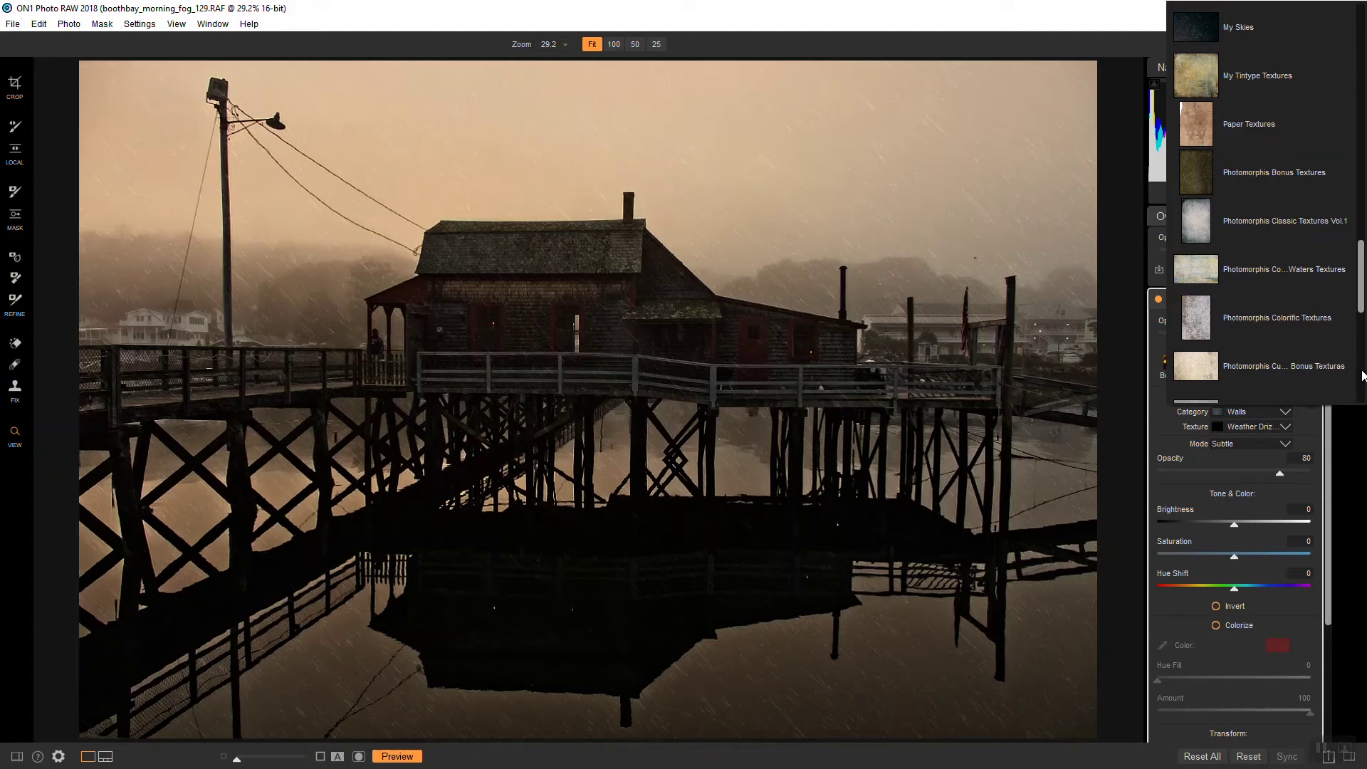
scroll(1362, 375, "down", 5)
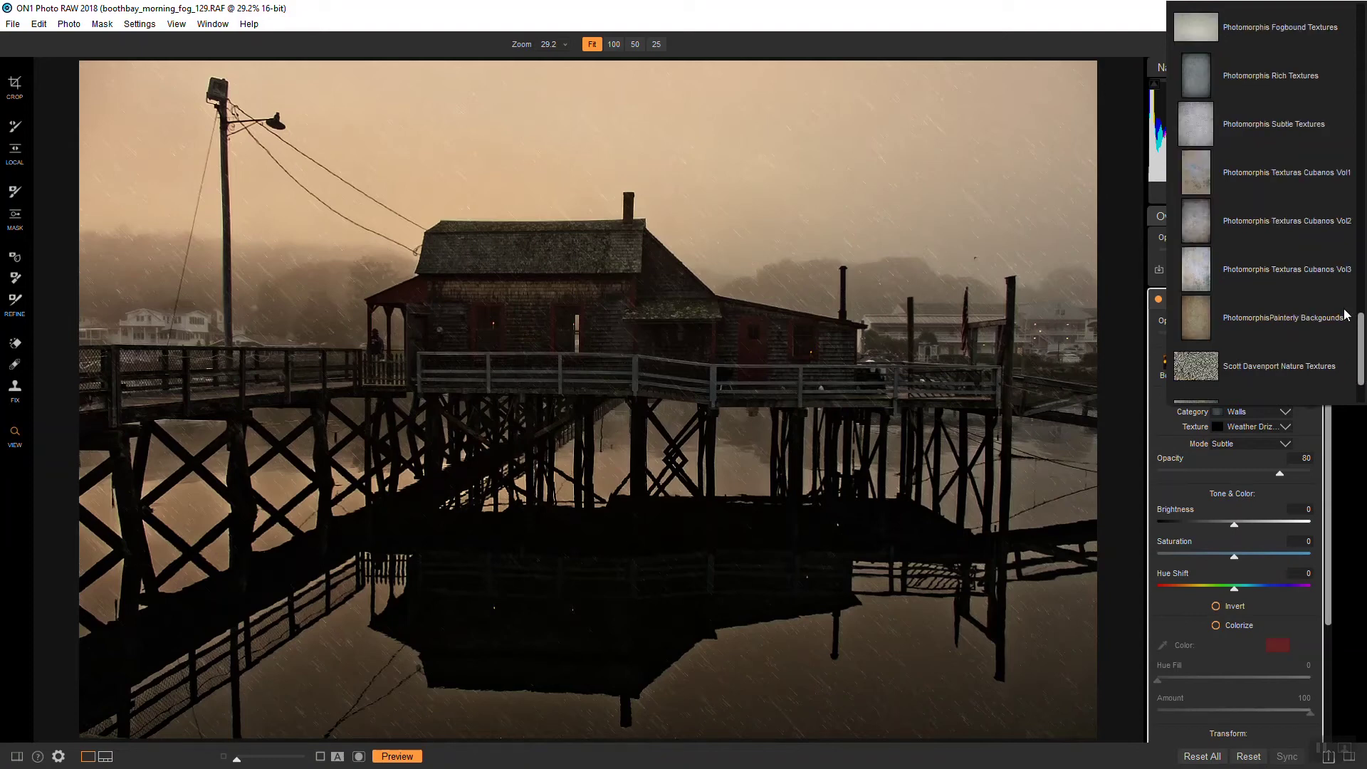
left_click(1309, 225)
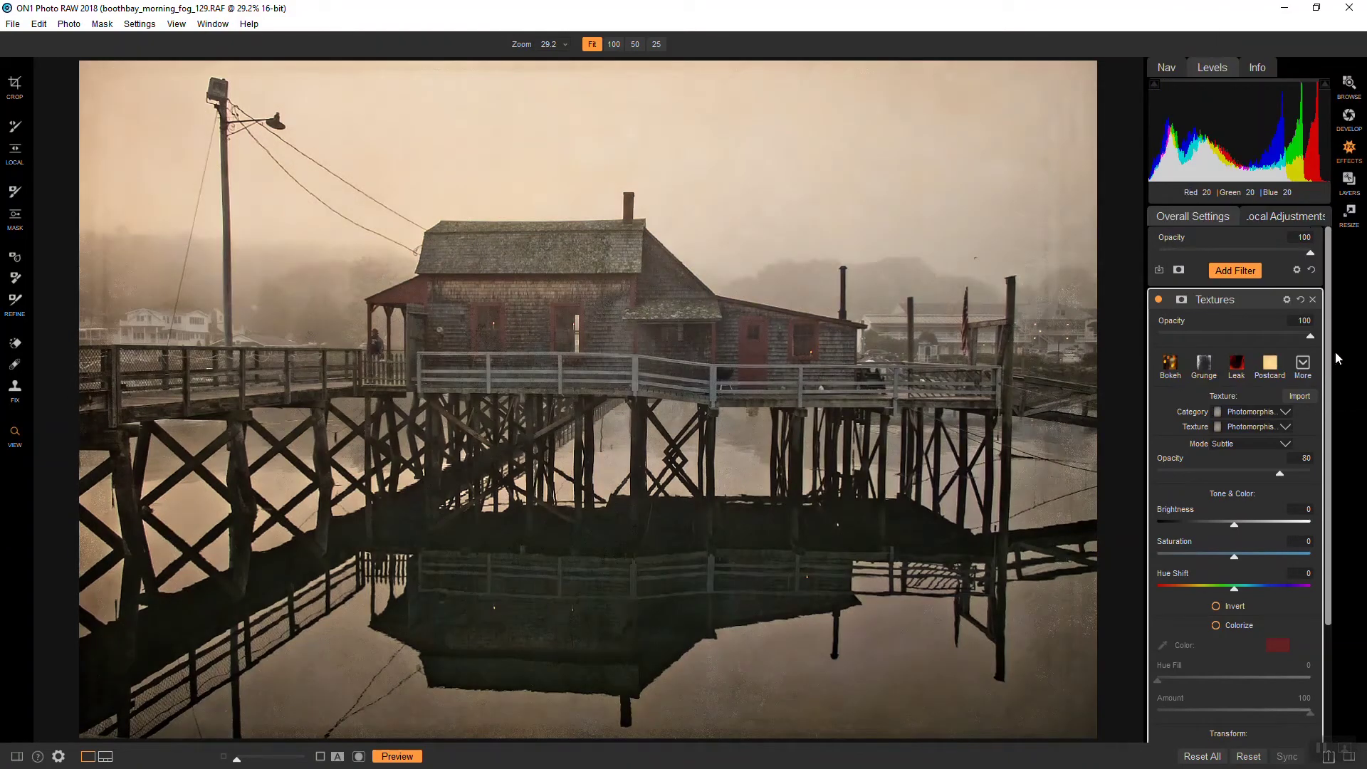
left_click(1286, 428)
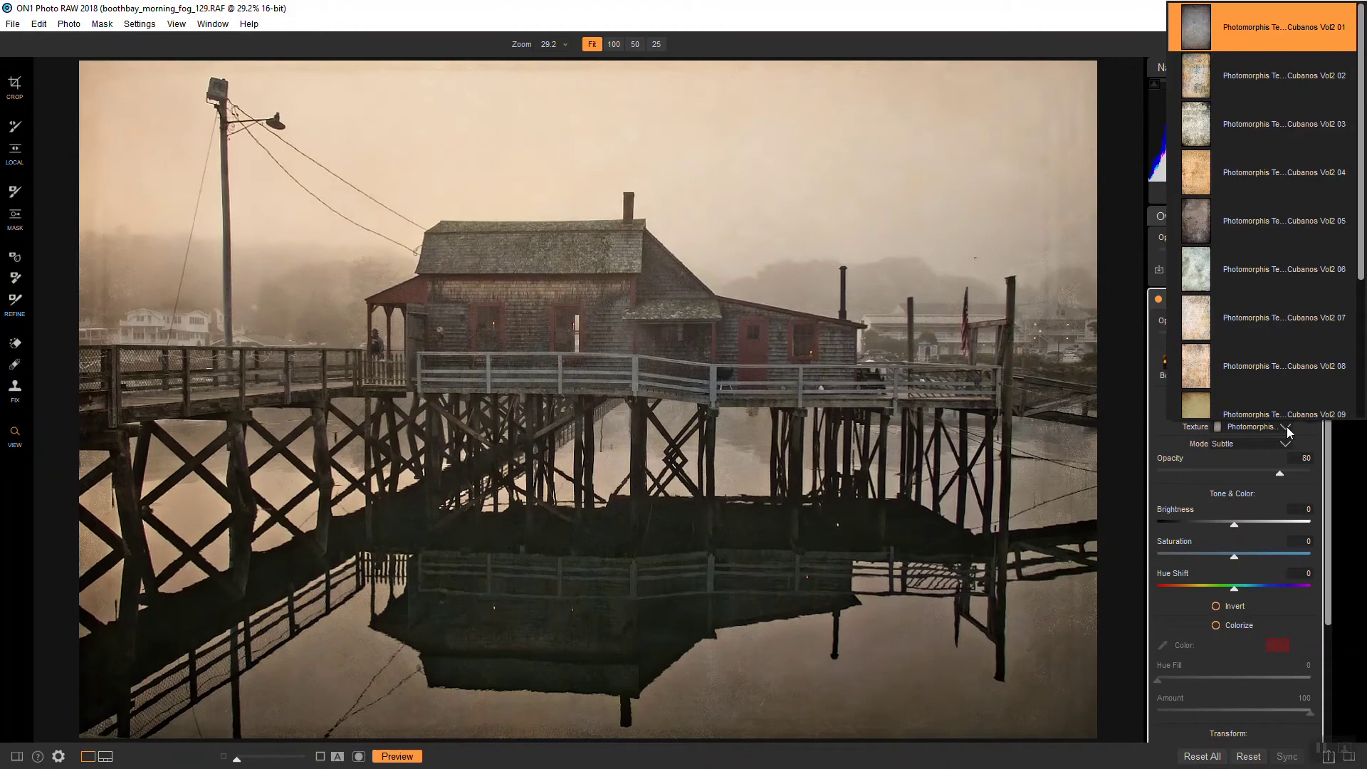
scroll(1318, 362, "down", 1)
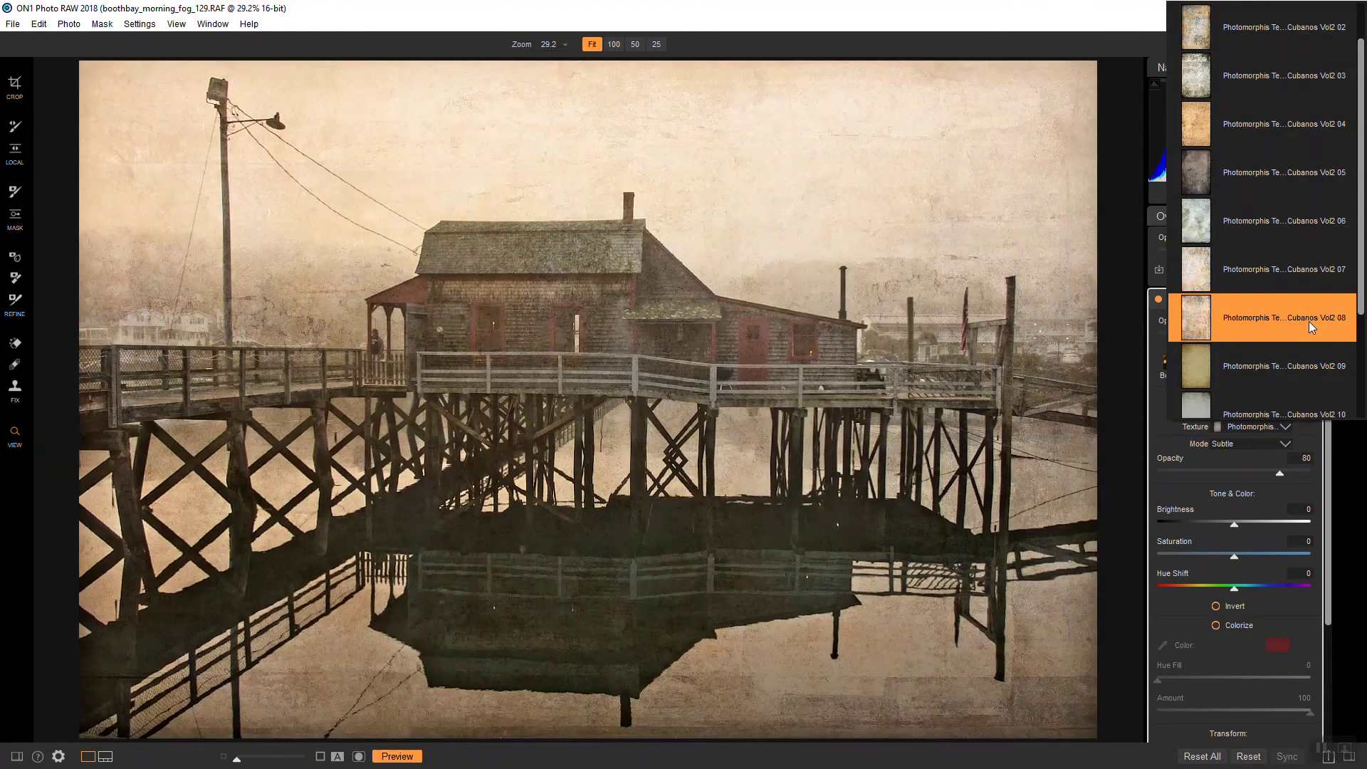
left_click(1309, 322)
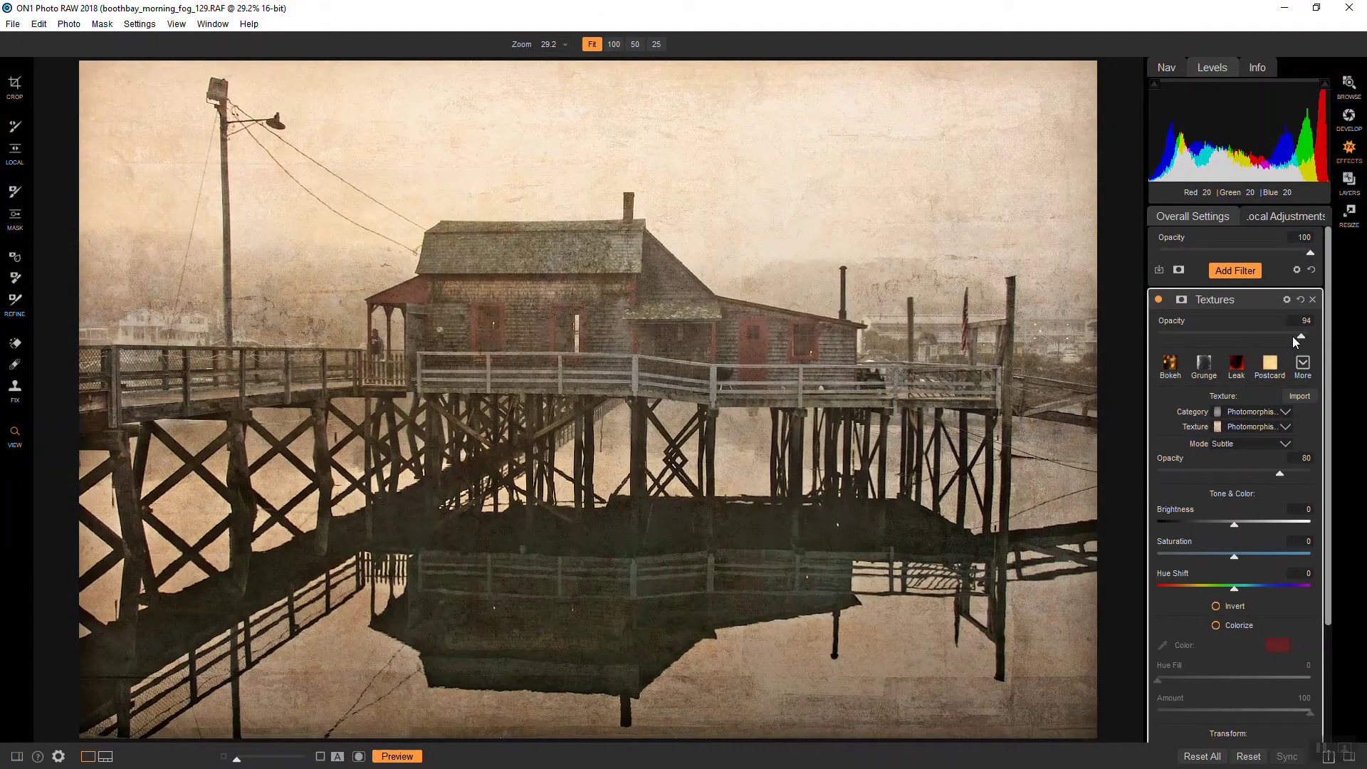
- Reduce the texture overlay's opacity and raise its Brightness to 19
left_click_drag(1274, 336, 1262, 336)
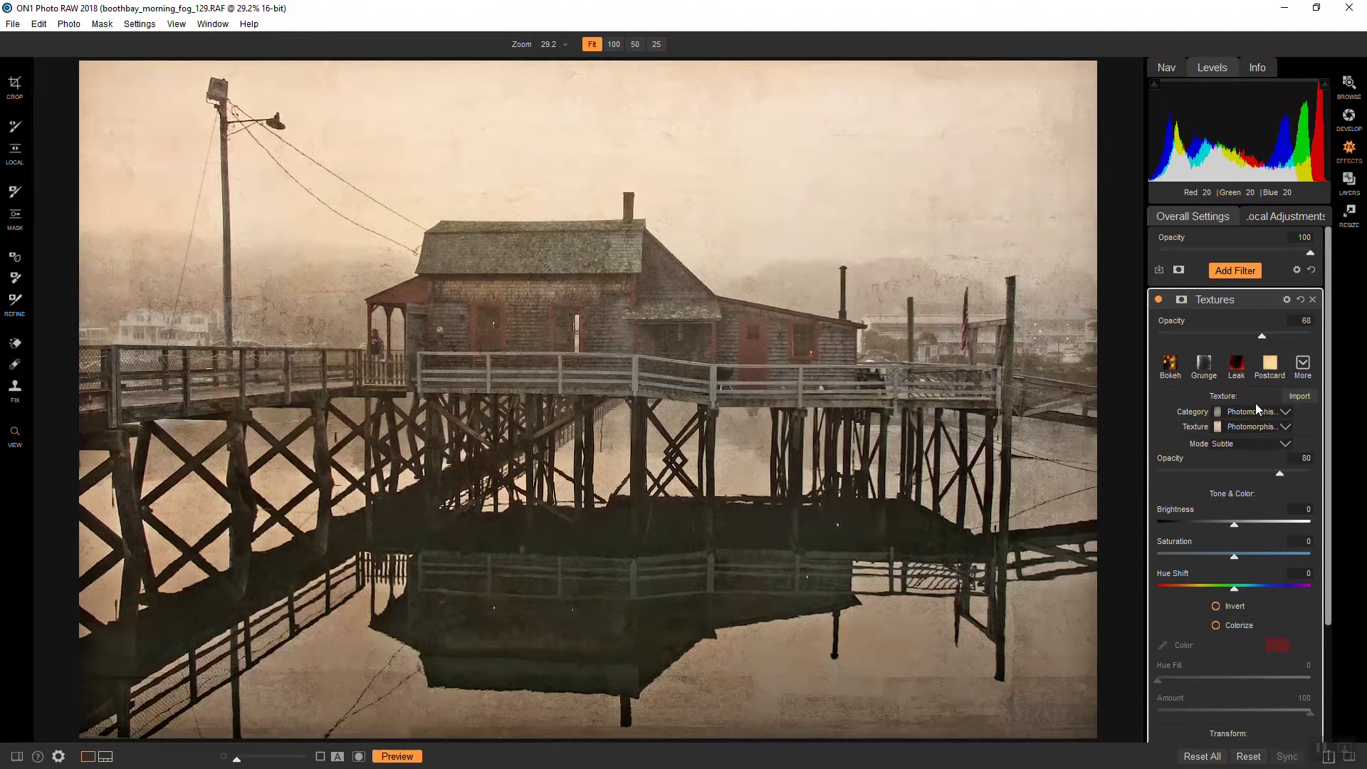
left_click_drag(1236, 527, 1269, 523)
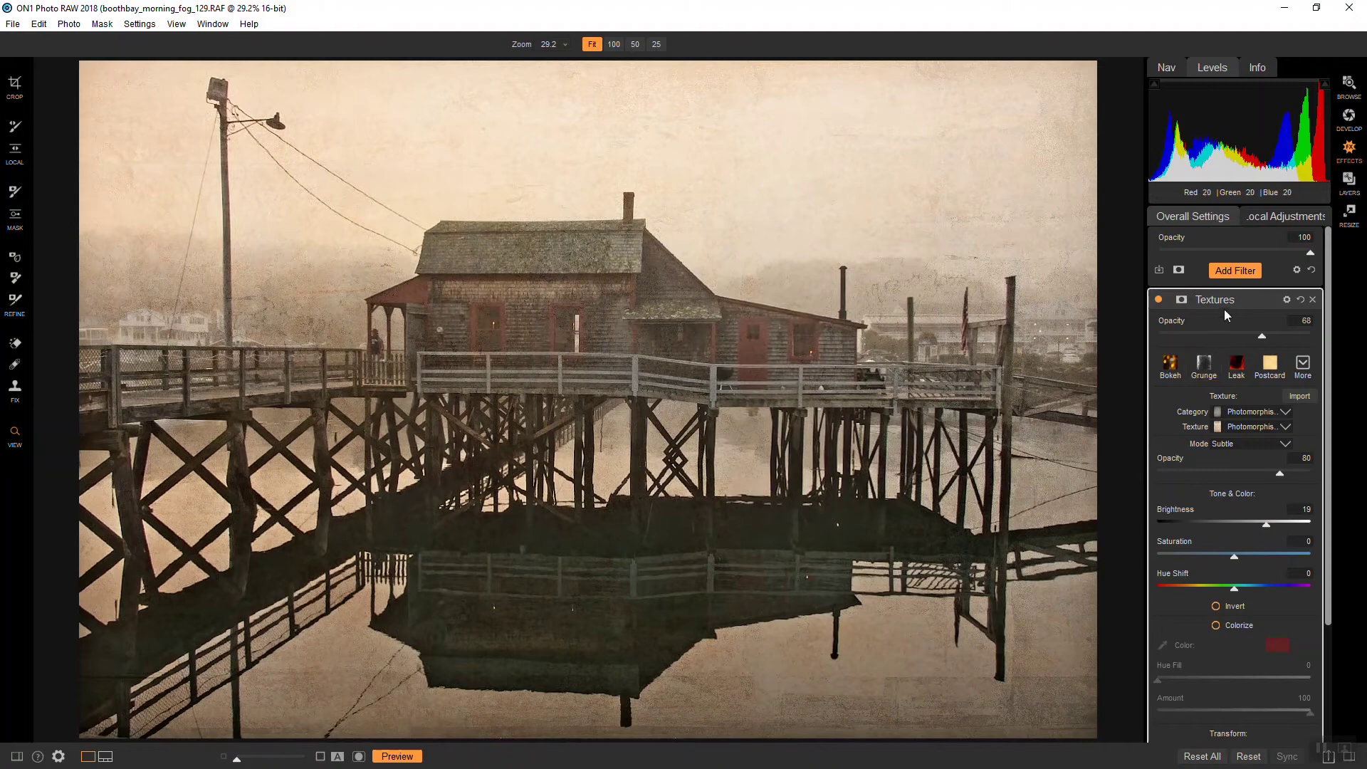
- Add a Strong Vignette filter (Brightness -50, Size 40) blended in Luminosity mode
left_click(1230, 279)
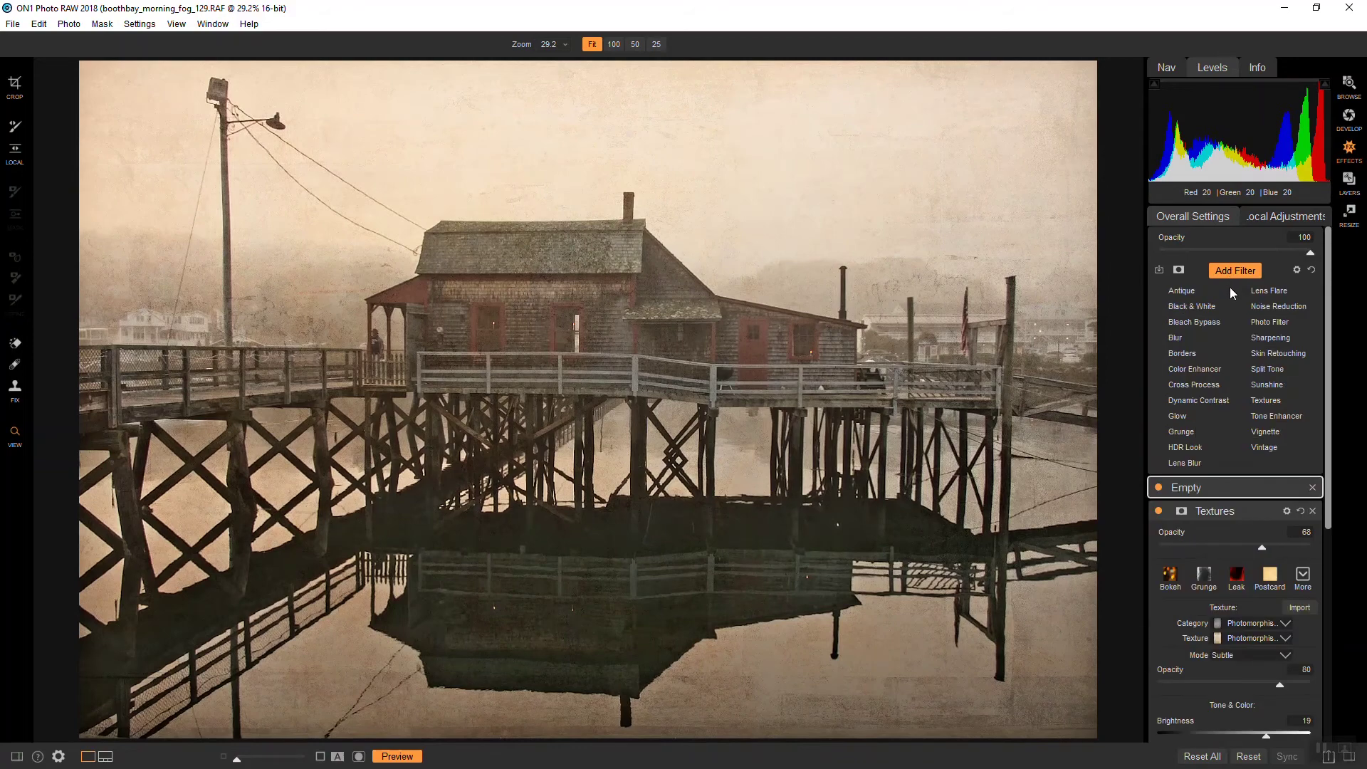
left_click(1267, 433)
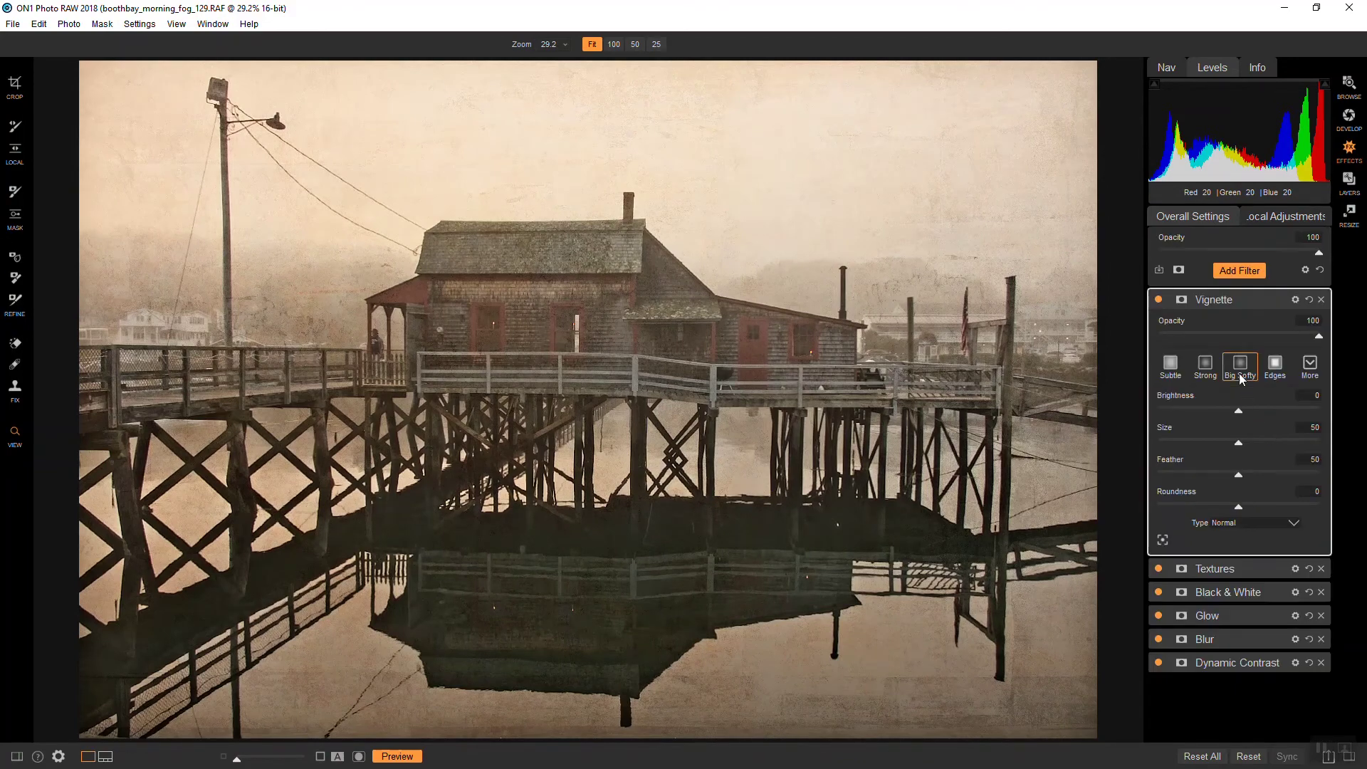
left_click(1211, 364)
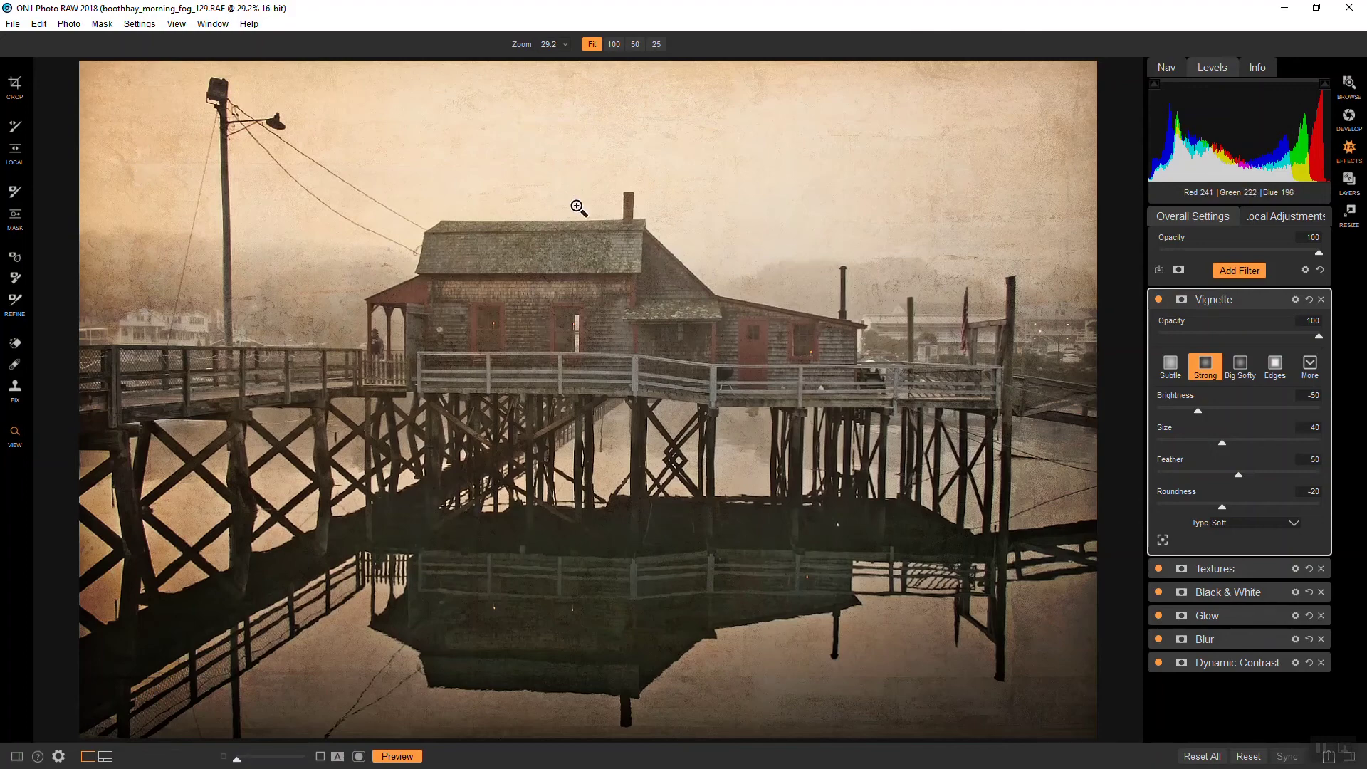
left_click(1295, 301)
left_click(1283, 372)
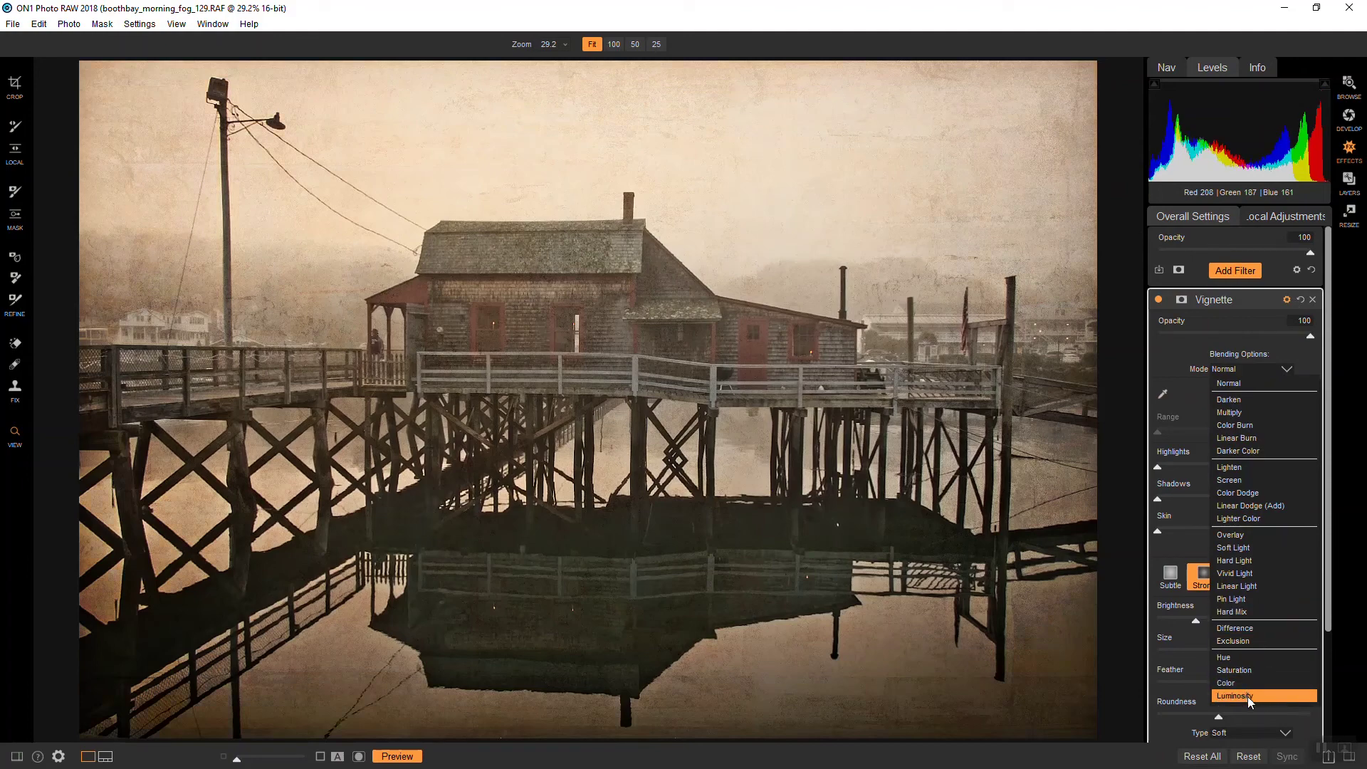
left_click(1248, 697)
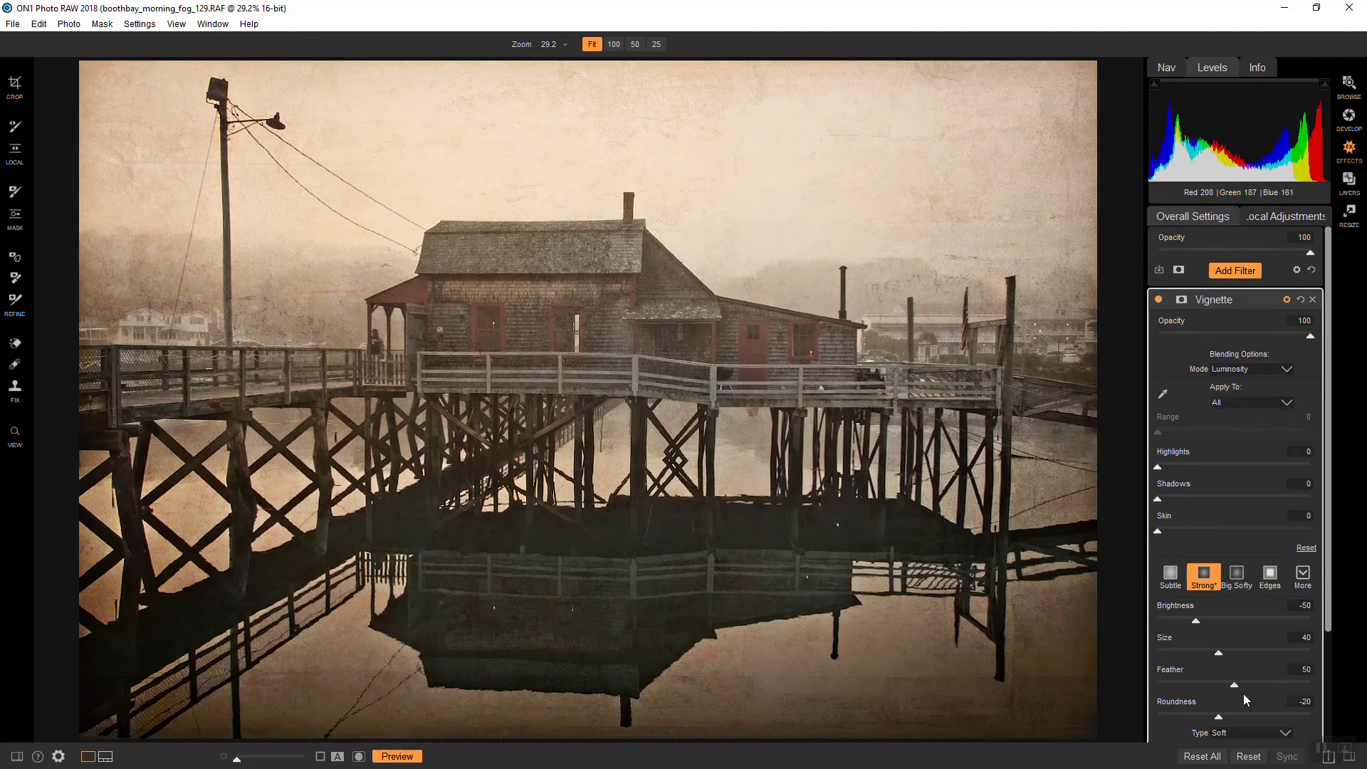
left_click(1219, 302)
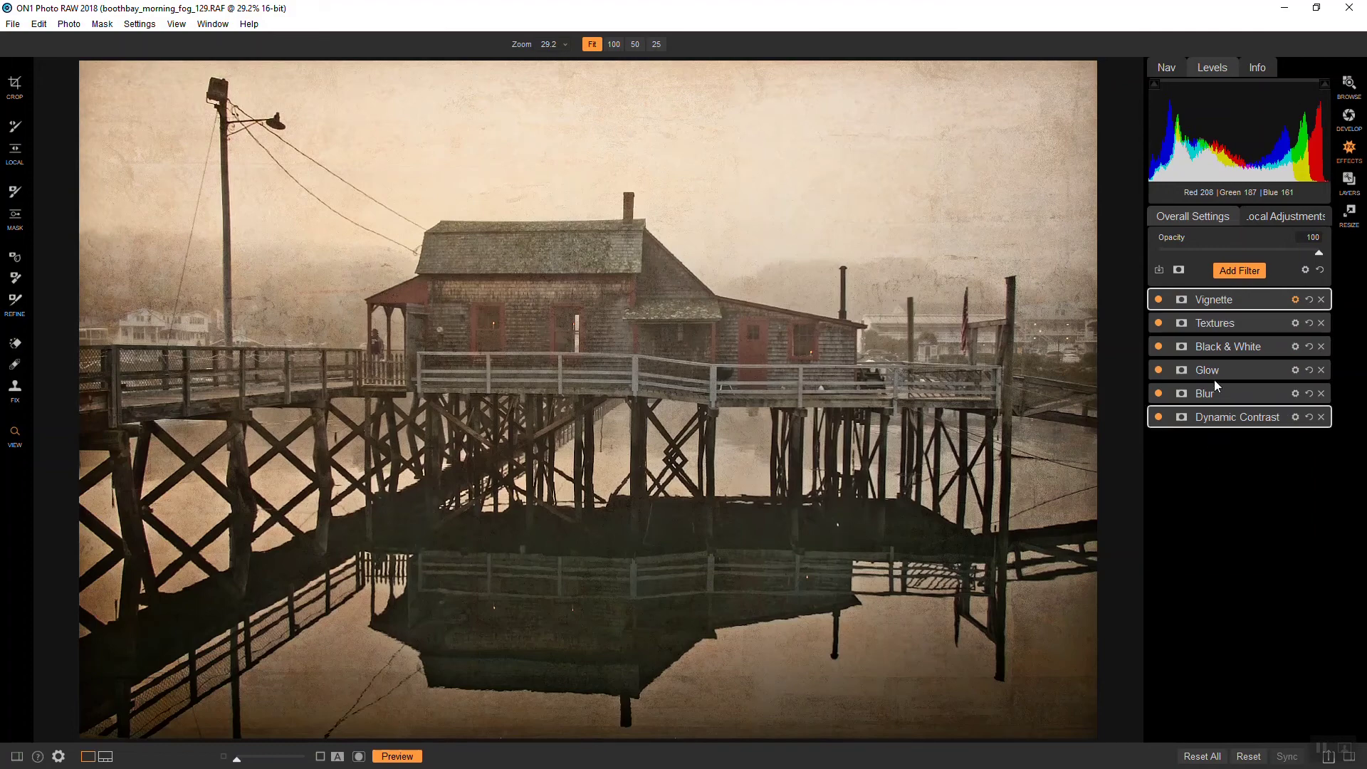
- Add a Tone Enhancer filter with Exposure lowered to -0.25
left_click(1229, 322)
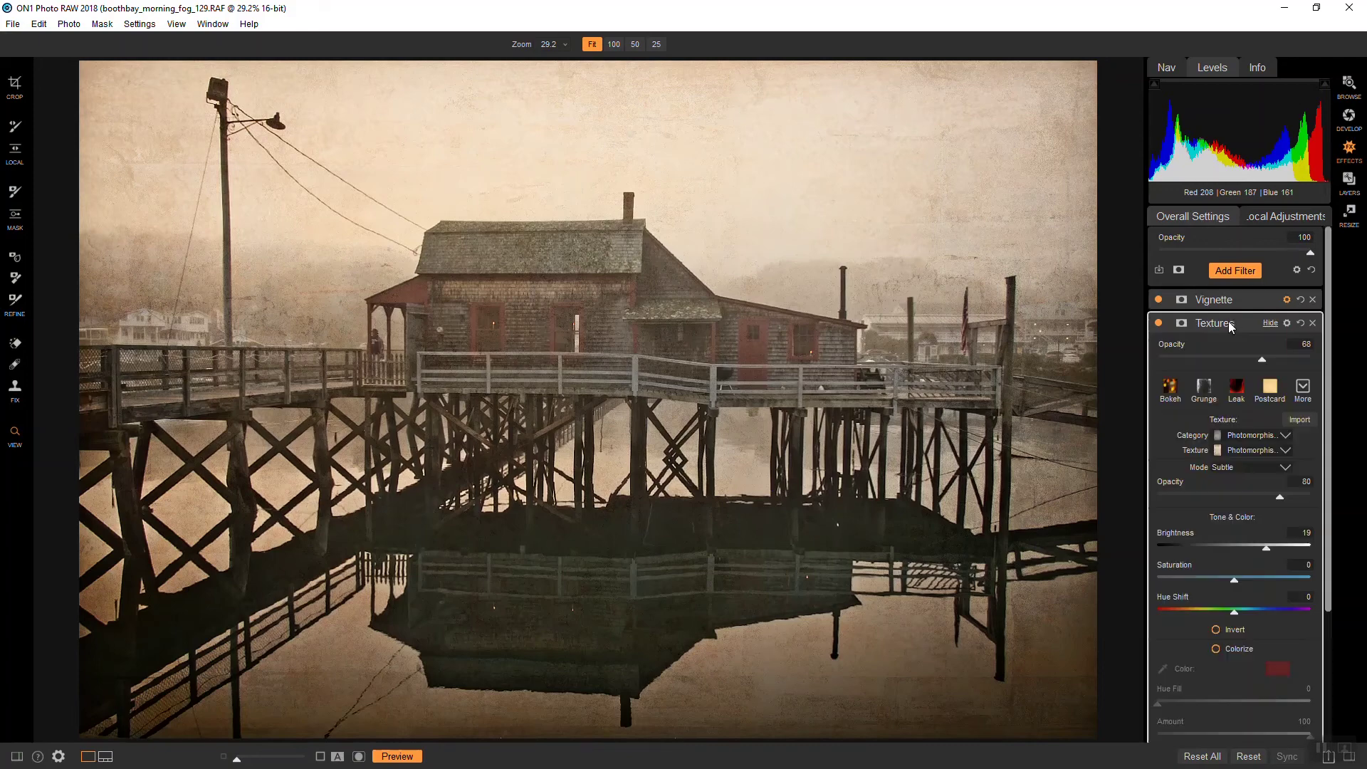
left_click(1242, 269)
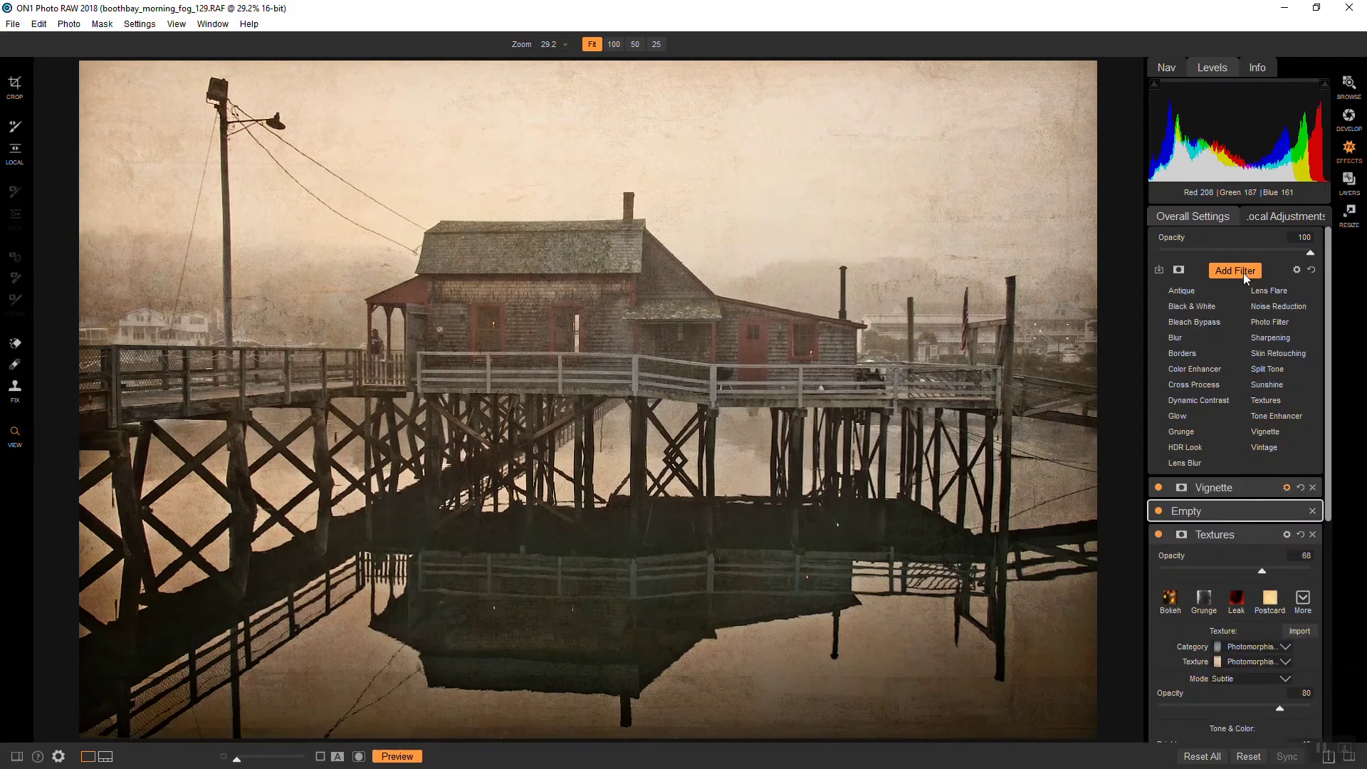
left_click(1280, 415)
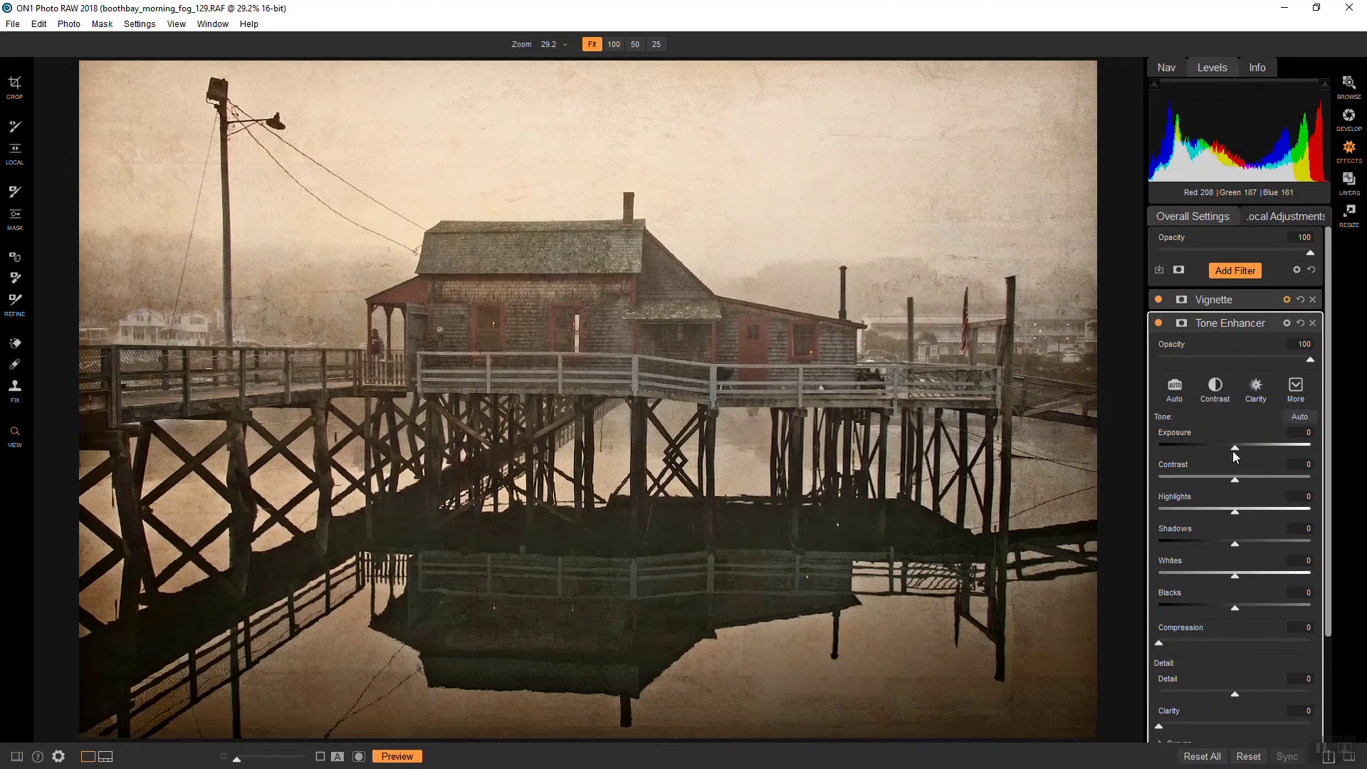
left_click_drag(1232, 449, 1232, 447)
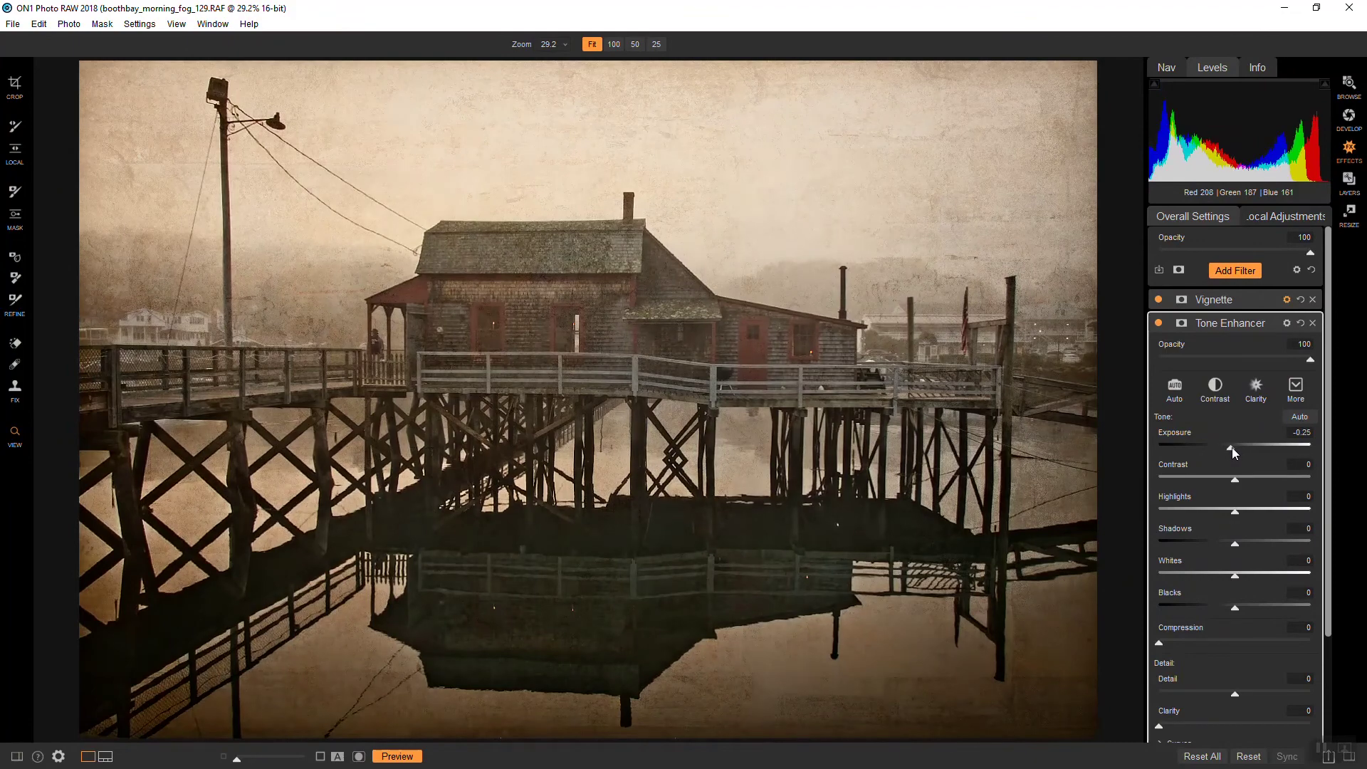
left_click(1232, 323)
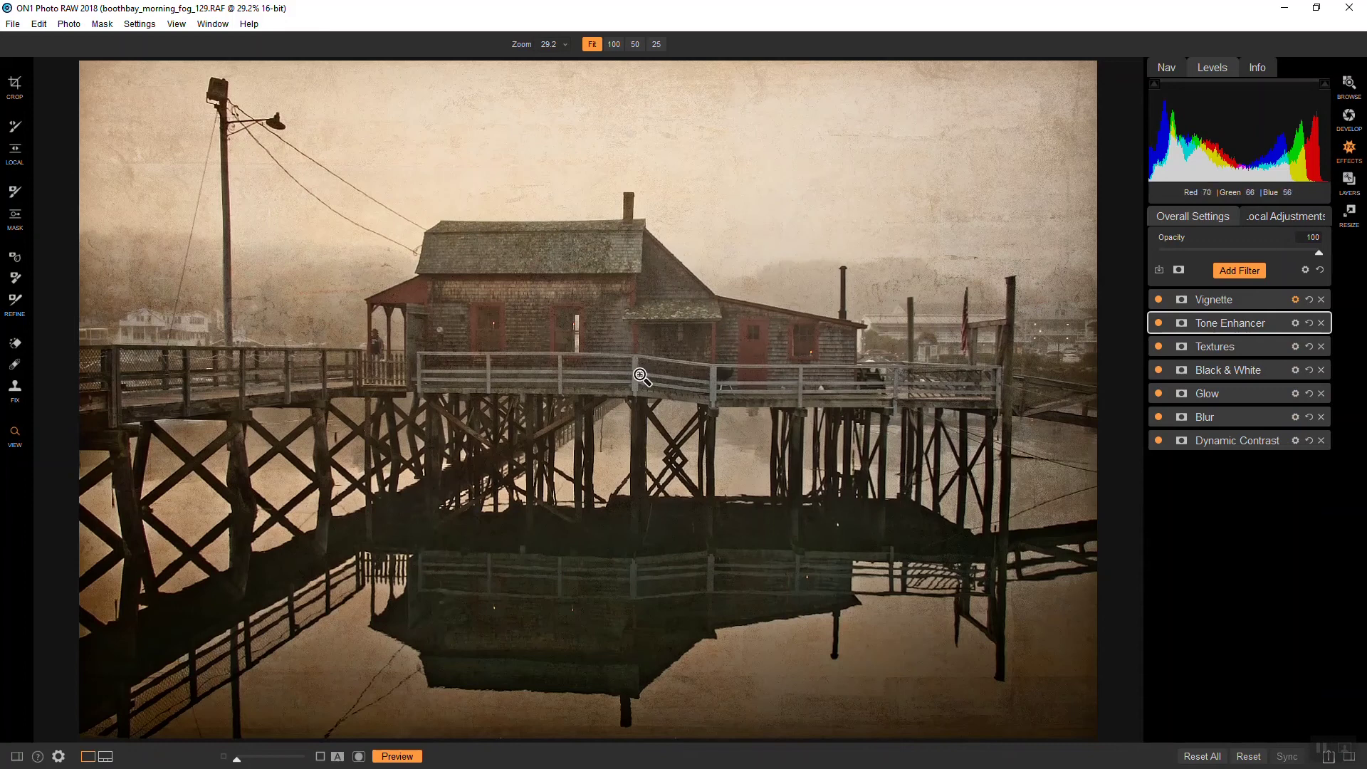
- Save the effects as preset 'Foggy Morning' in Favorites, excluding Develop settings
left_click(140, 26)
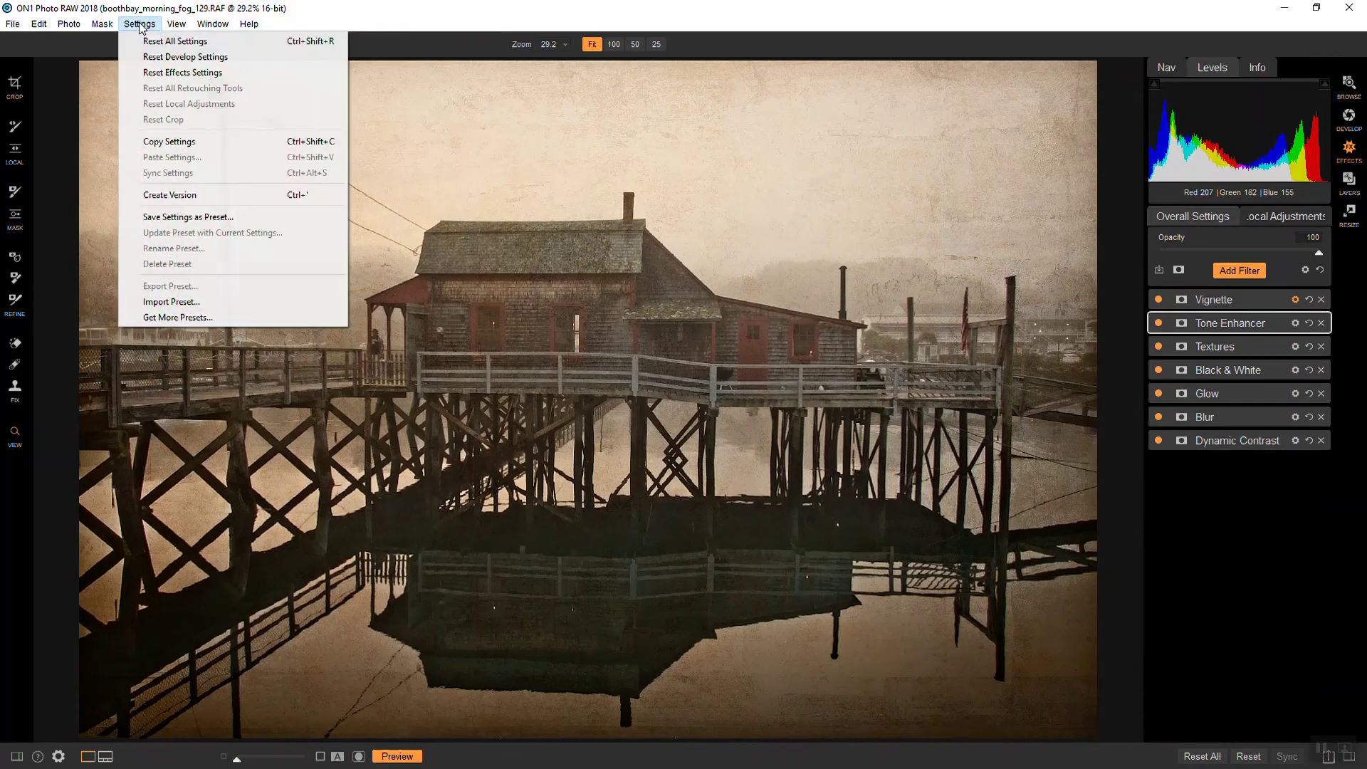
left_click(202, 218)
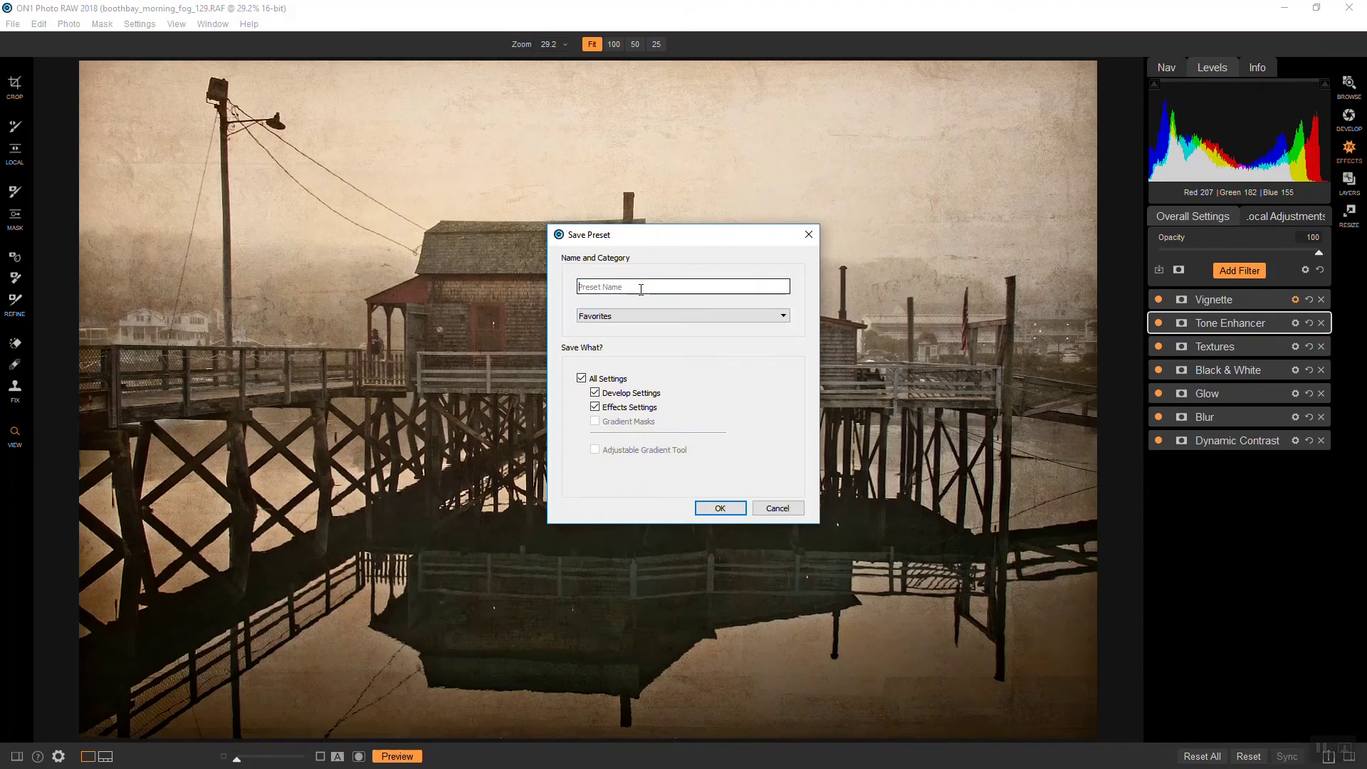
type("Foggy Morning")
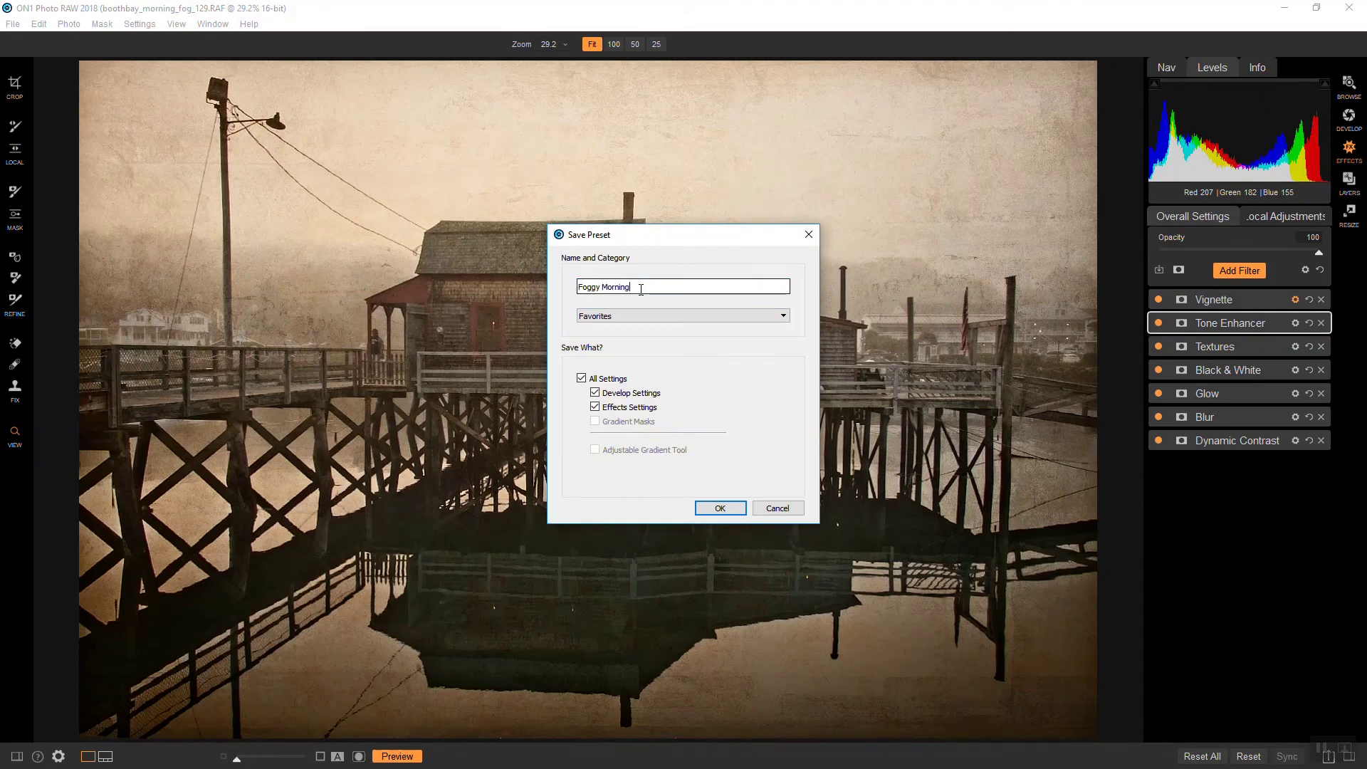
left_click(596, 396)
left_click(721, 508)
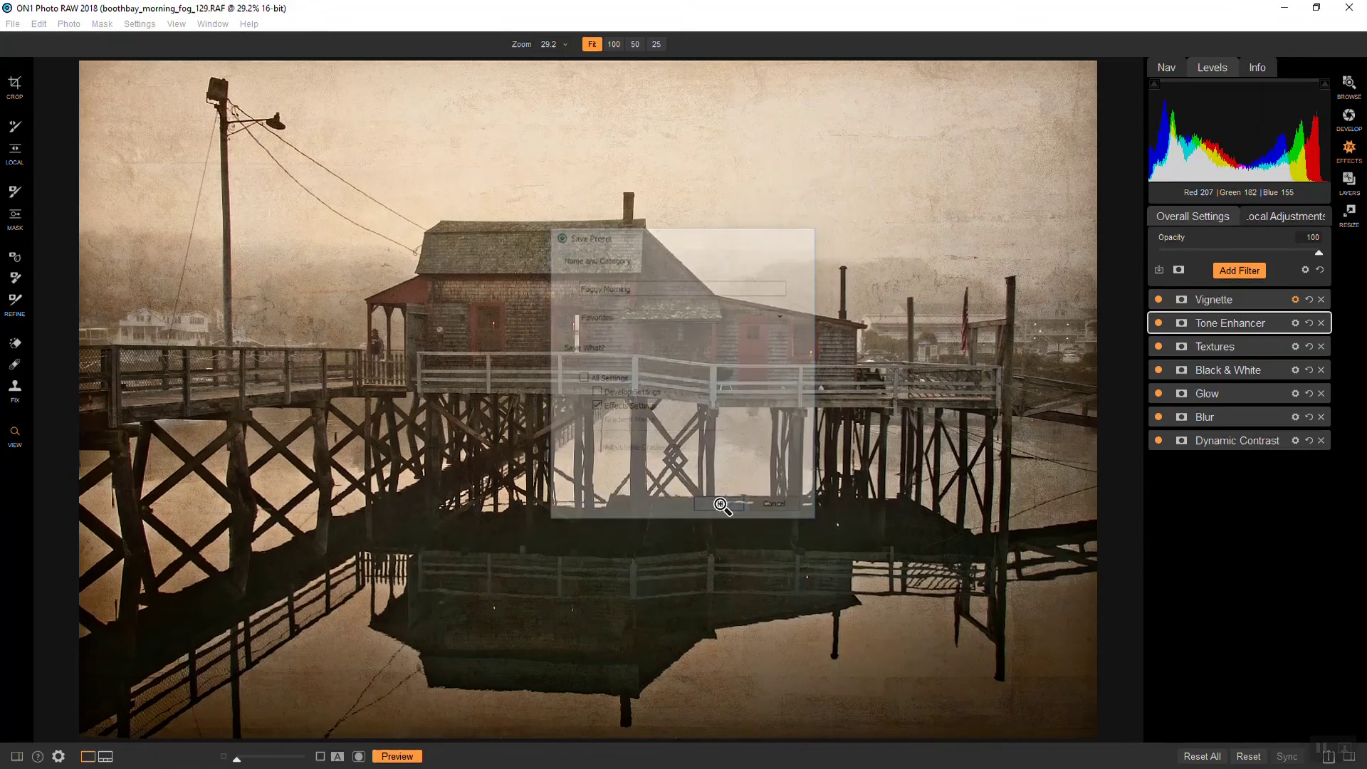
- Reset all effects on the photo, then apply the Foggy Morning preset from Favorites
left_click(1213, 758)
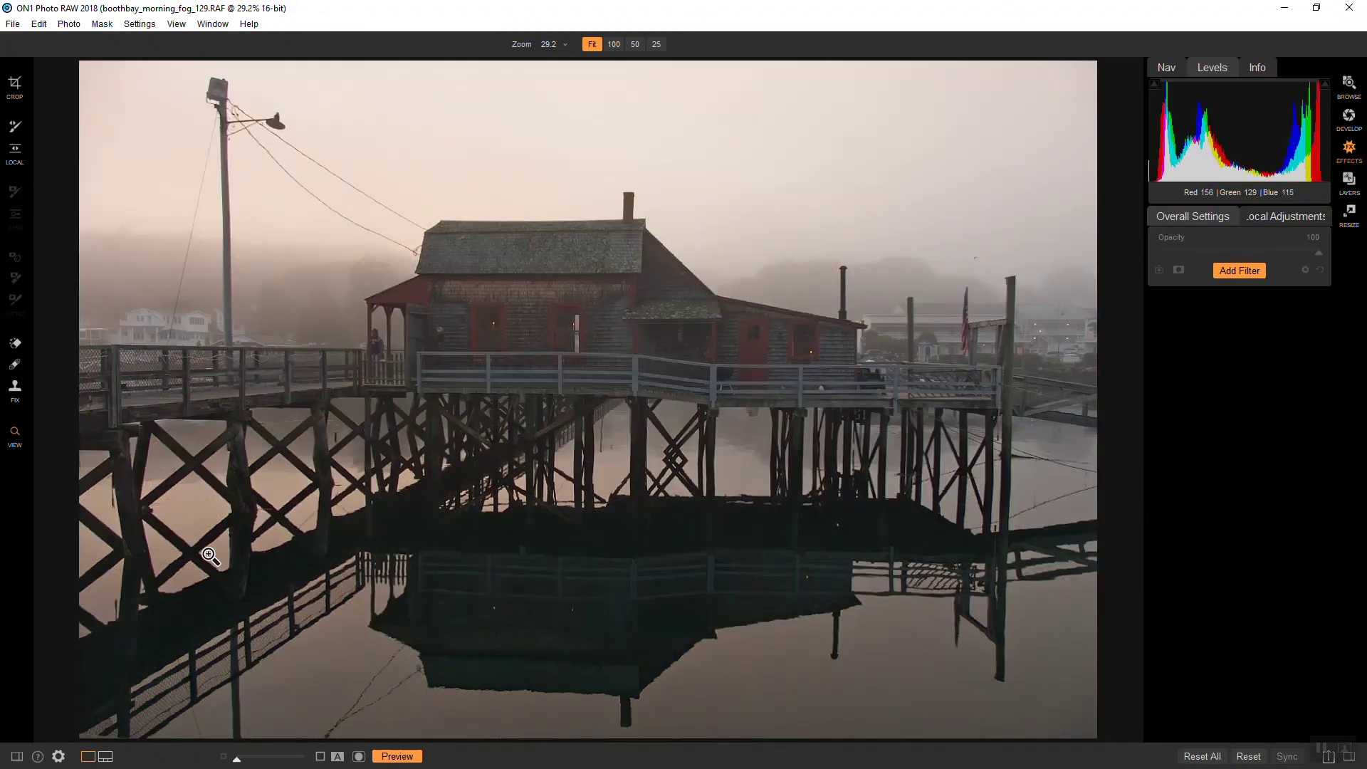
left_click(16, 756)
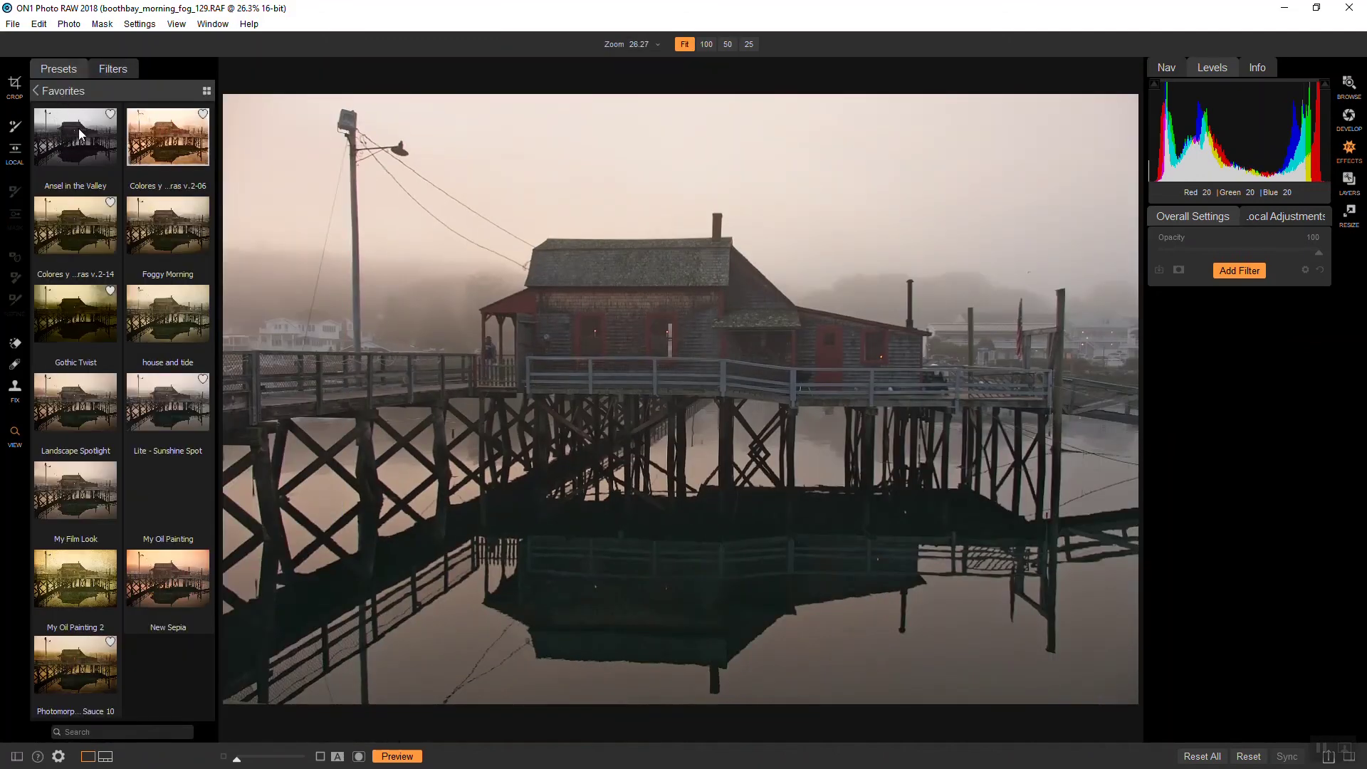
left_click(165, 247)
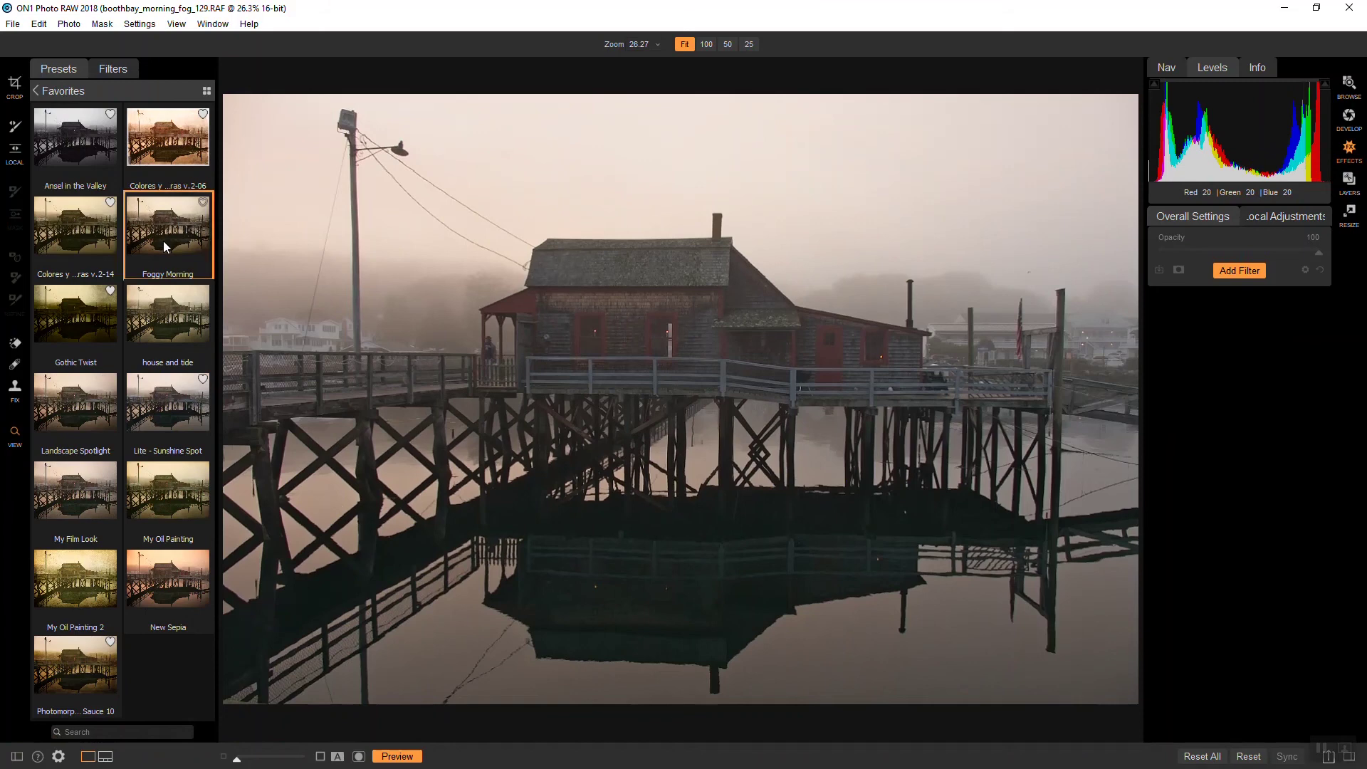